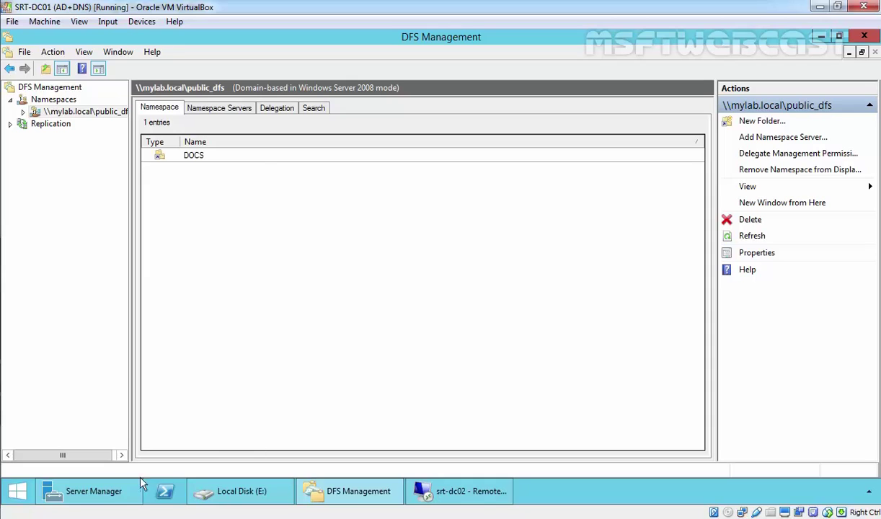
# Step: Bring up Server Manager and display SRT-DC01's Local Server properties
pyautogui.click(101, 495)
pyautogui.click(58, 127)
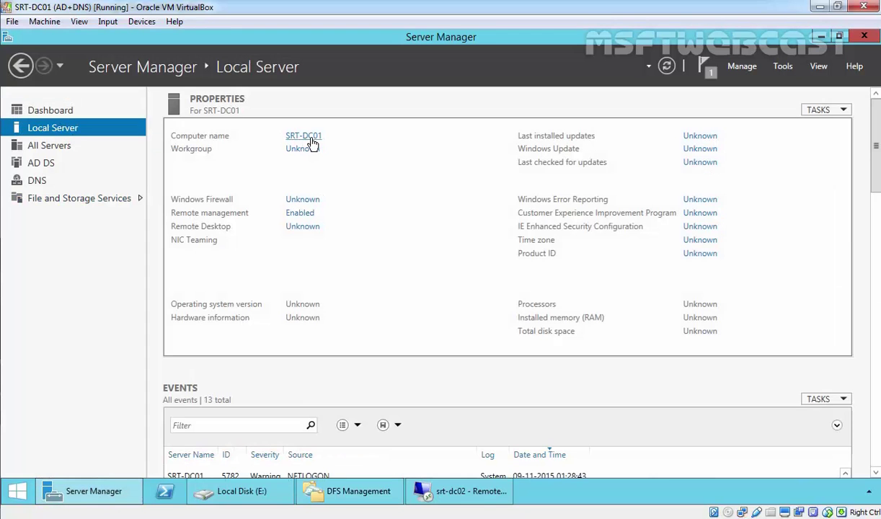
# Step: From the dashboard, run Add Roles and Features on SRT-DC01 through to the Server Roles page
pyautogui.click(63, 113)
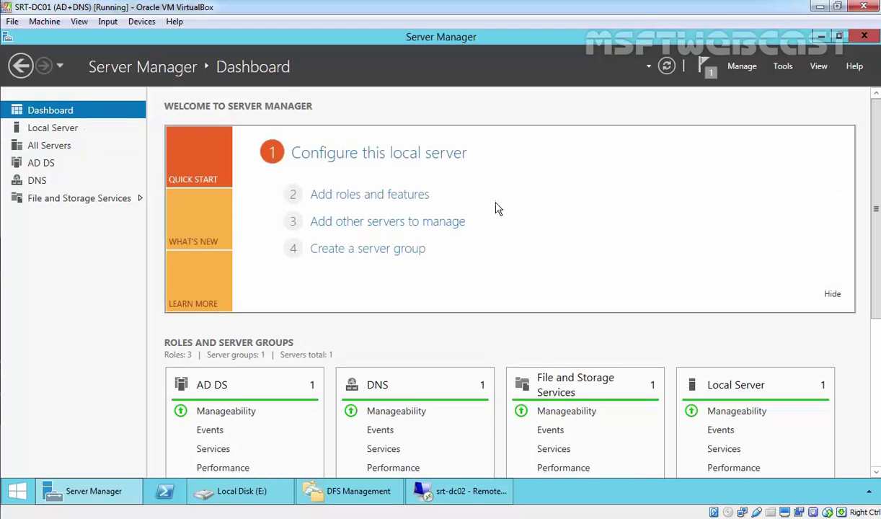
pyautogui.click(369, 194)
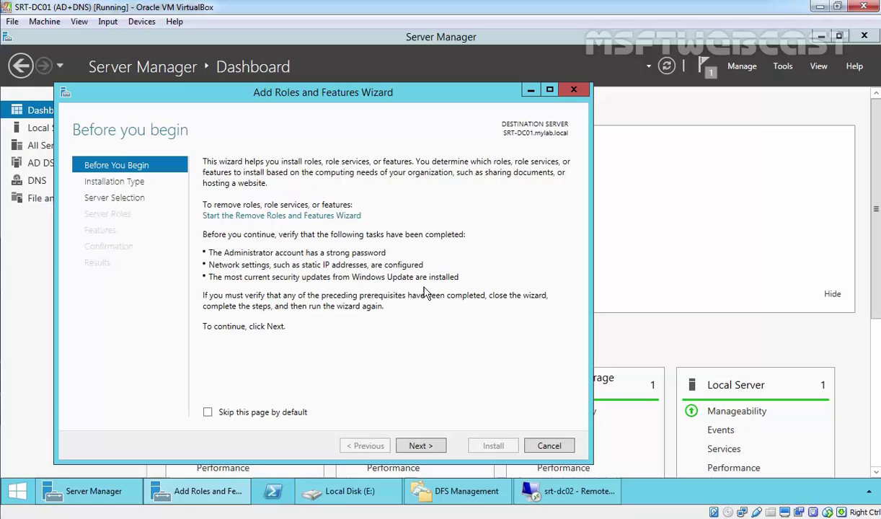
pyautogui.click(421, 447)
pyautogui.click(422, 447)
pyautogui.click(421, 446)
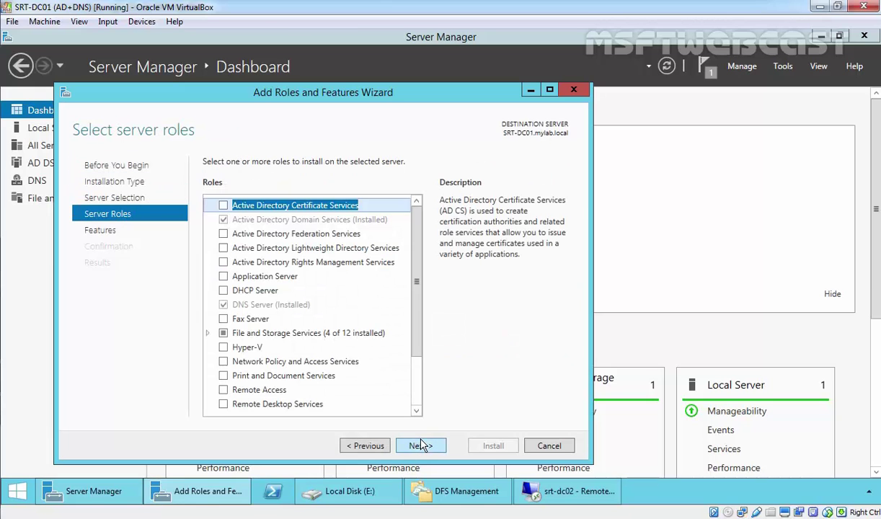
# Step: Confirm DFS Namespaces and DFS Replication are installed, cancel the wizard, and switch to srt-dc02
pyautogui.doubleClick(300, 335)
pyautogui.doubleClick(300, 336)
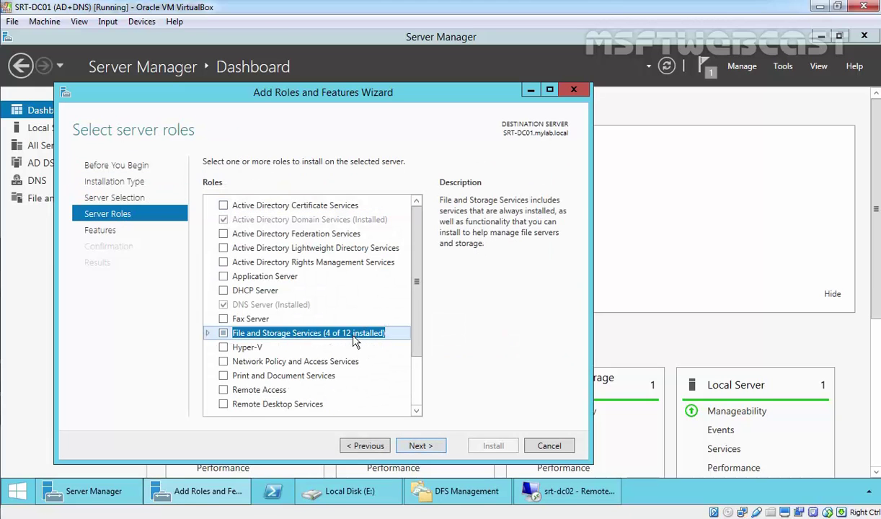
pyautogui.doubleClick(341, 331)
pyautogui.moveTo(416, 317); pyautogui.dragTo(417, 348)
pyautogui.doubleClick(401, 298)
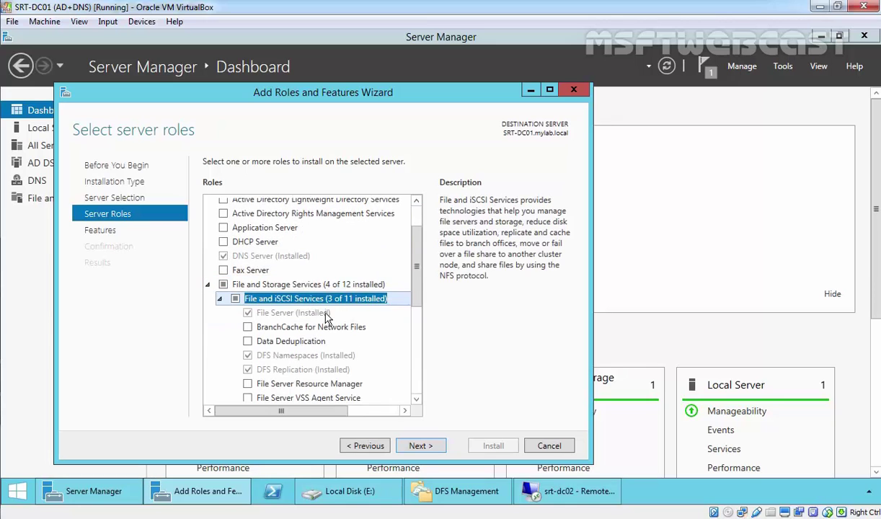
pyautogui.moveTo(416, 268); pyautogui.dragTo(416, 294)
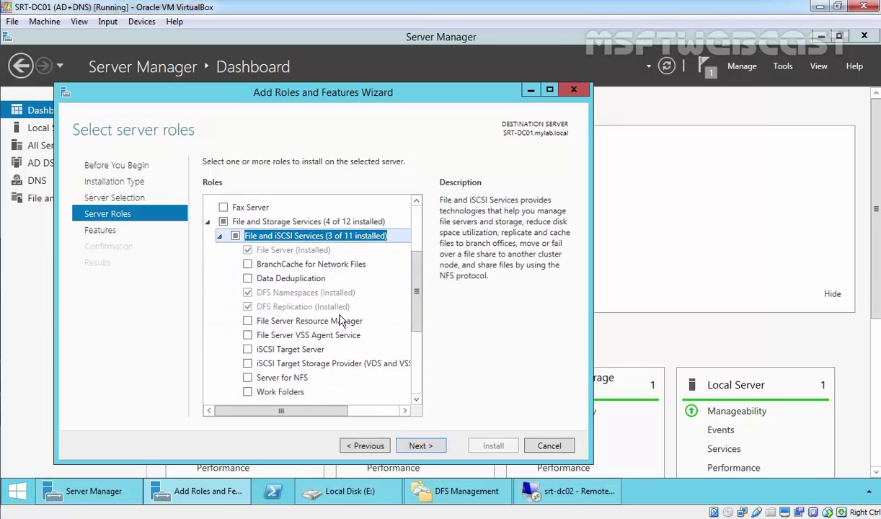
pyautogui.click(297, 293)
pyautogui.click(292, 307)
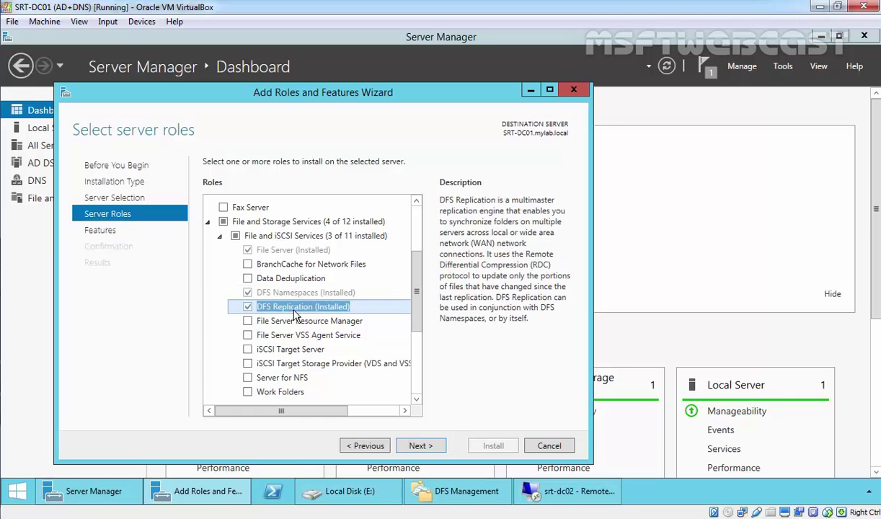
pyautogui.click(547, 446)
pyautogui.click(462, 492)
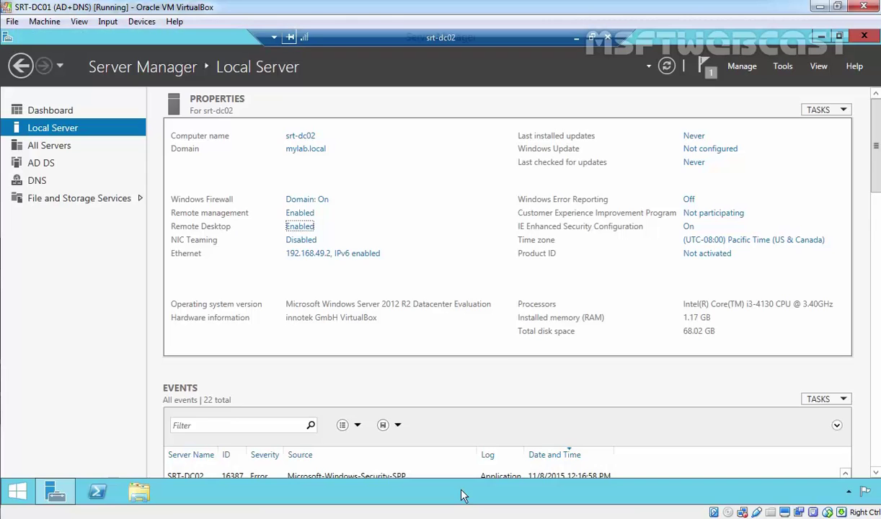
# Step: On srt-dc02, run Add Roles and Features through to the Server Roles page
pyautogui.click(48, 111)
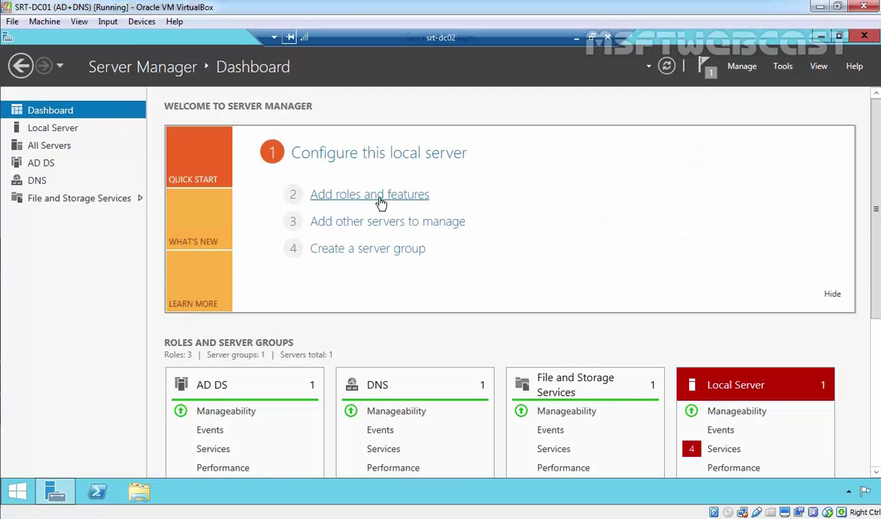
pyautogui.click(381, 204)
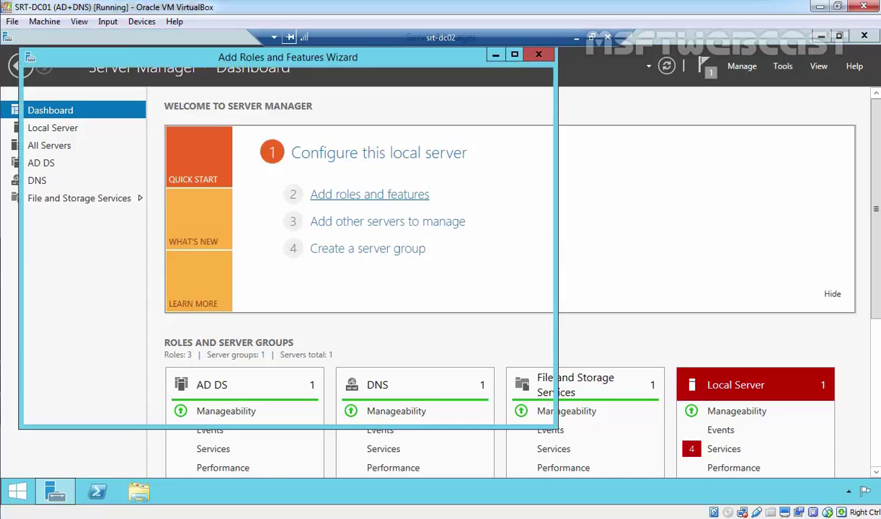
pyautogui.click(398, 411)
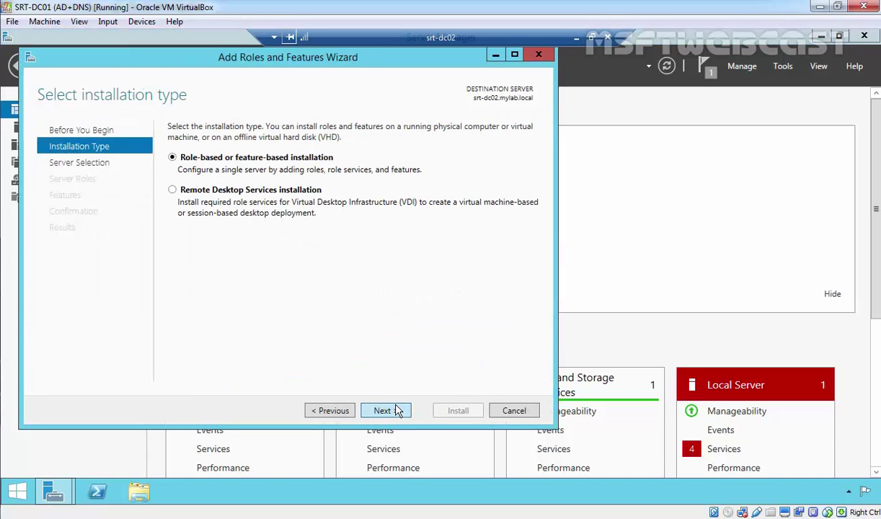
pyautogui.click(398, 411)
pyautogui.click(396, 410)
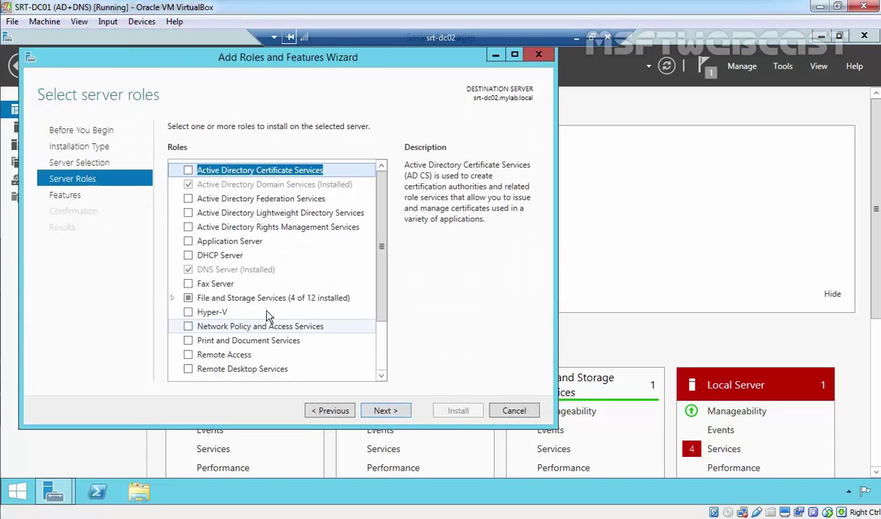
# Step: Confirm both DFS roles are installed on srt-dc02, cancel, and minimize back to SRT-DC01
pyautogui.doubleClick(241, 298)
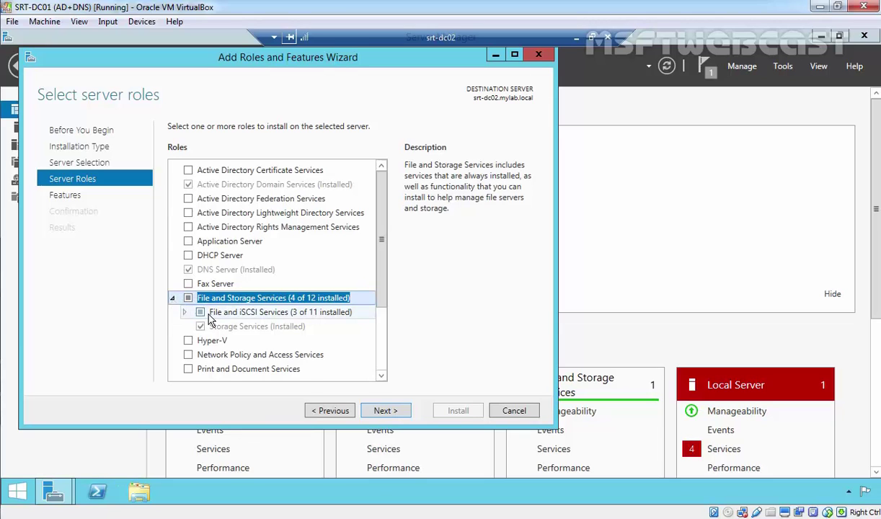
pyautogui.doubleClick(211, 315)
pyautogui.scroll(-2, 303, 329)
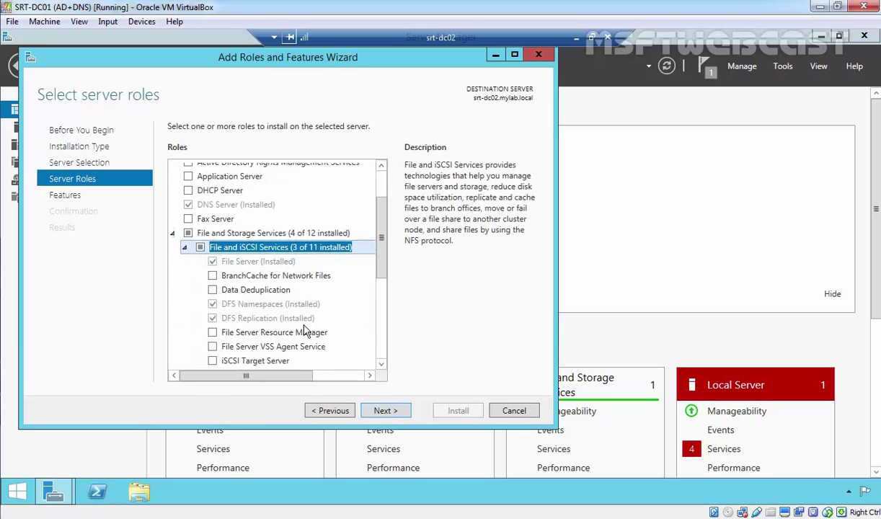
pyautogui.click(214, 304)
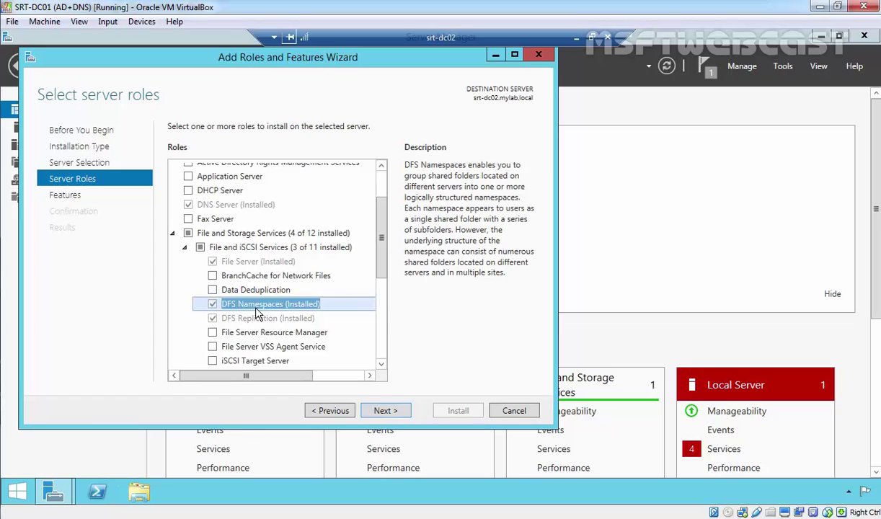
pyautogui.click(238, 318)
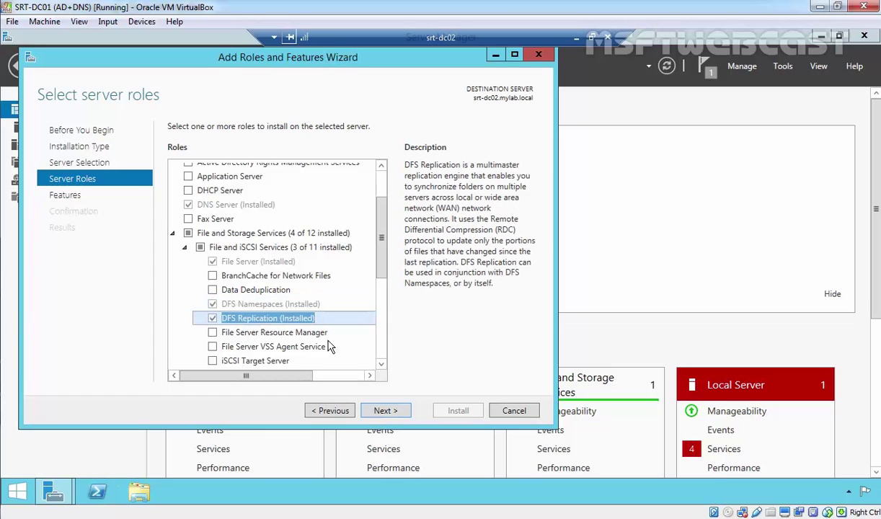
pyautogui.click(514, 412)
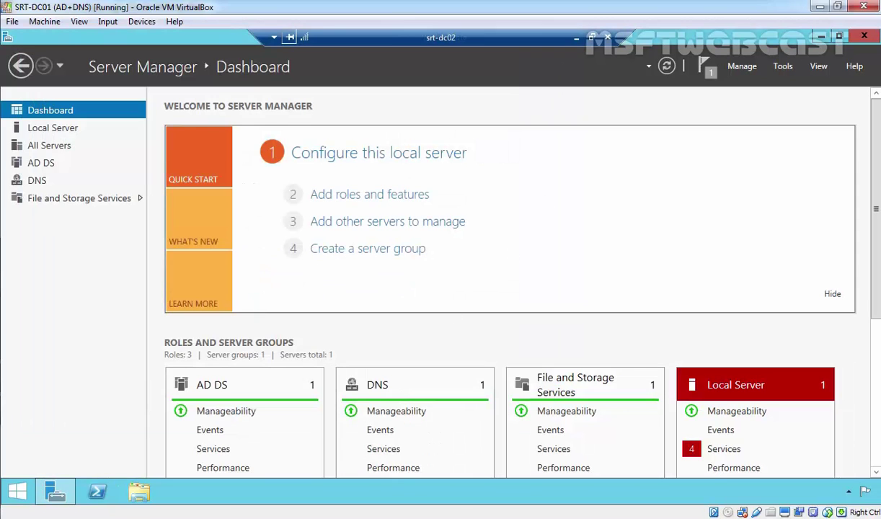
pyautogui.click(576, 37)
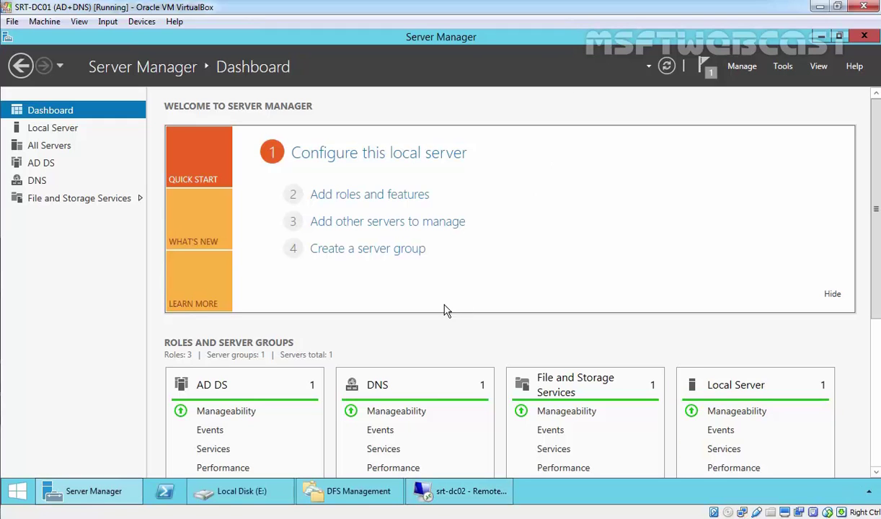
# Step: In DFS Management, select the DOCS folder and view the Replication node's existing groups
pyautogui.click(352, 491)
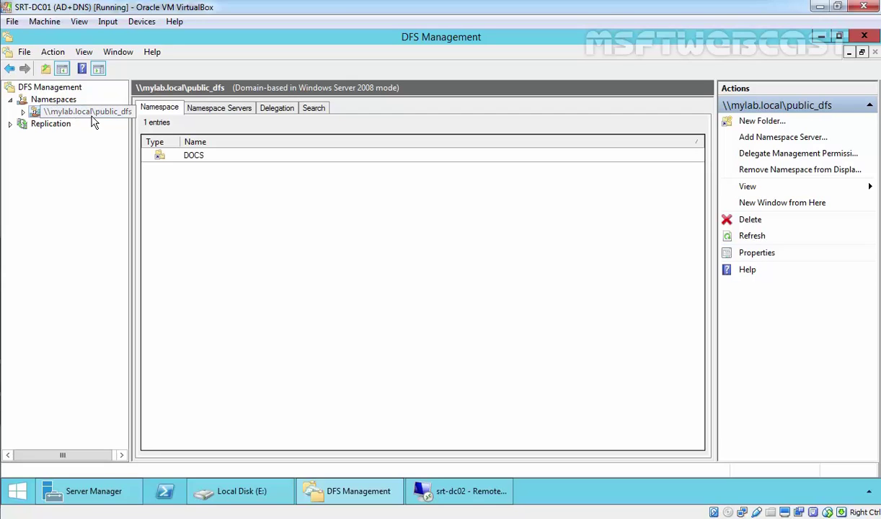
pyautogui.click(196, 155)
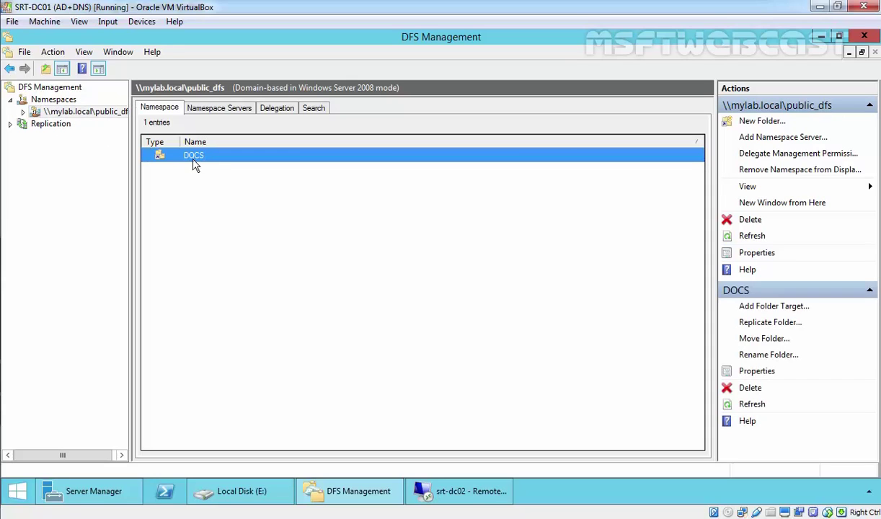
pyautogui.click(52, 128)
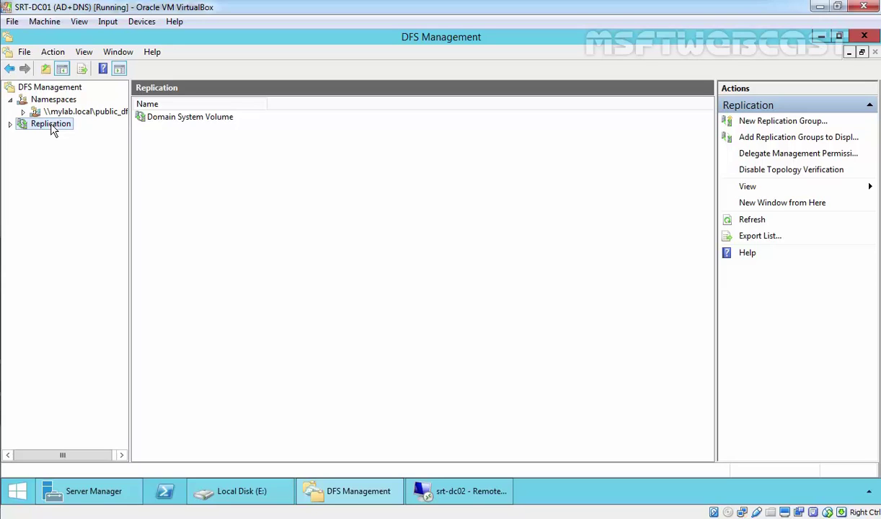
# Step: Start a Multipurpose replication group named mylab_repl_group in the mylab.local domain
pyautogui.rightClick(51, 128)
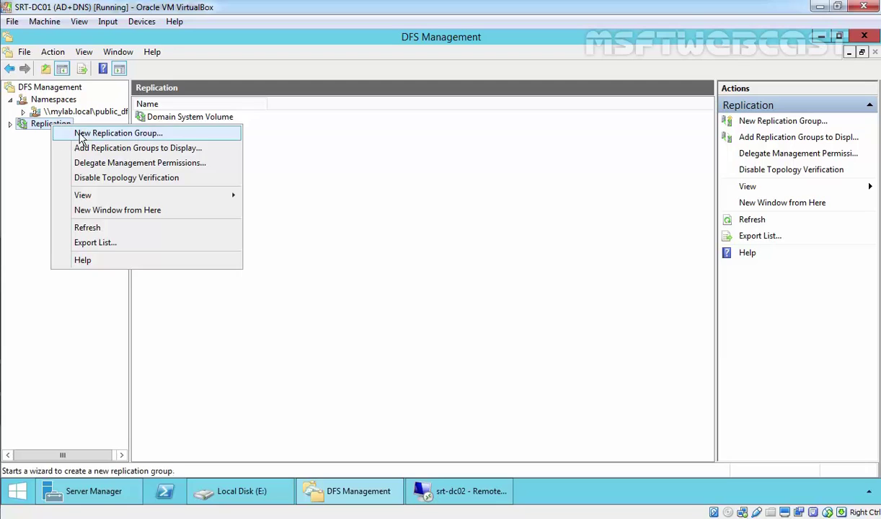
pyautogui.click(105, 137)
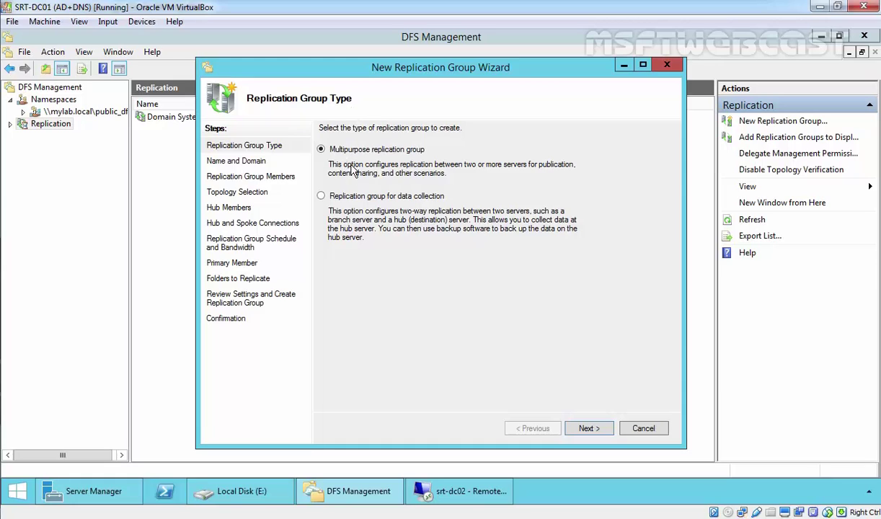
pyautogui.click(587, 428)
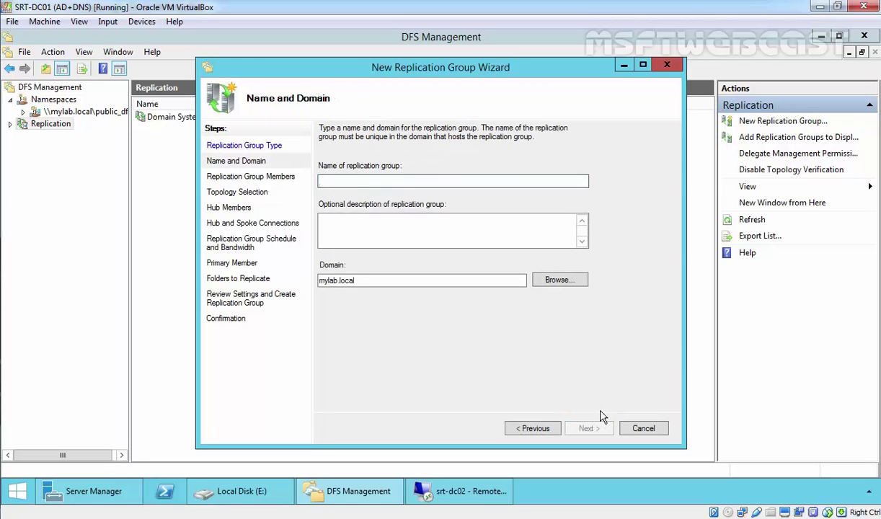
pyautogui.write('mylab_repl_group')
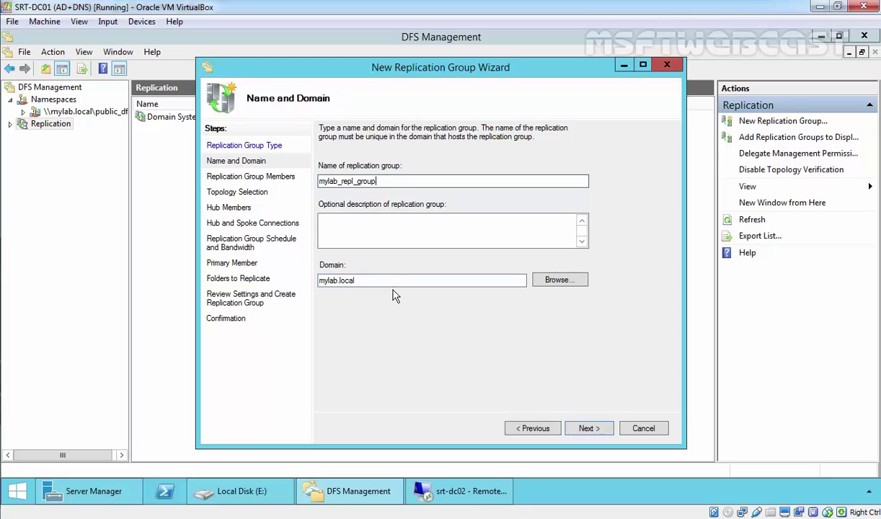
pyautogui.click(589, 430)
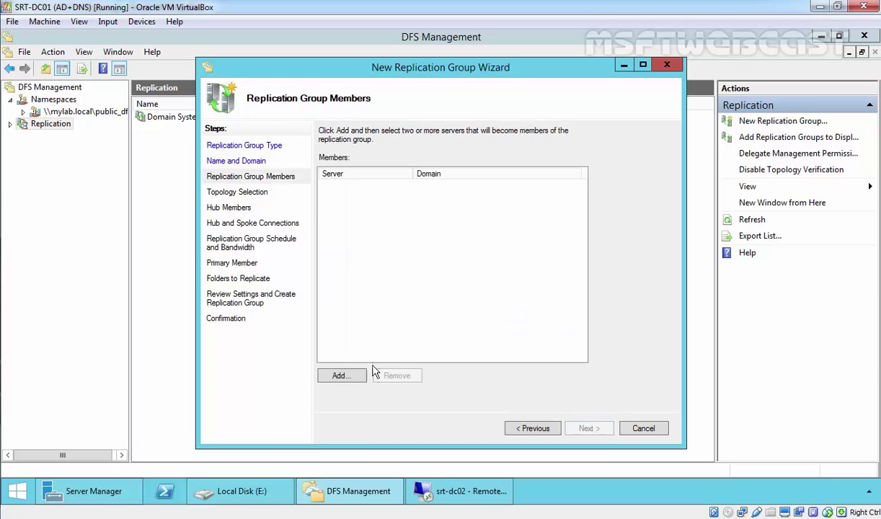
# Step: Add SRT-DC01 and SRT-DC02 from mylab.local as members of mylab_repl_group
pyautogui.click(344, 376)
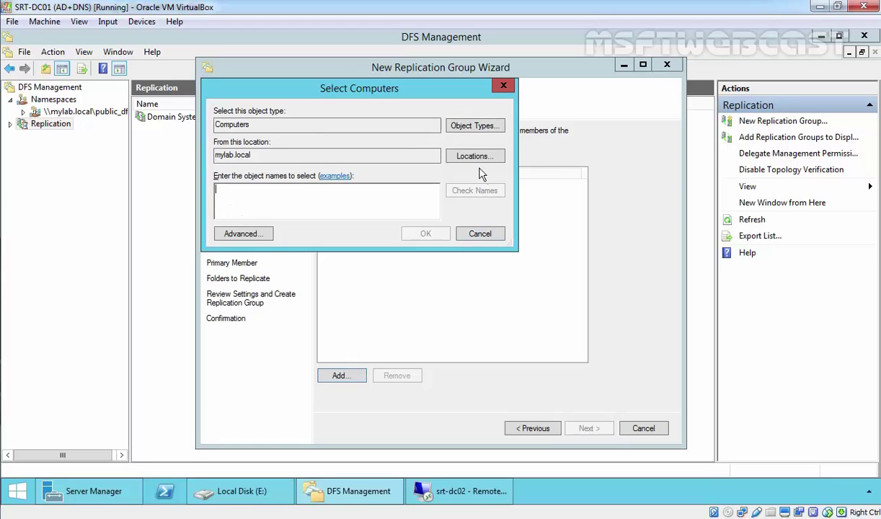
pyautogui.click(243, 233)
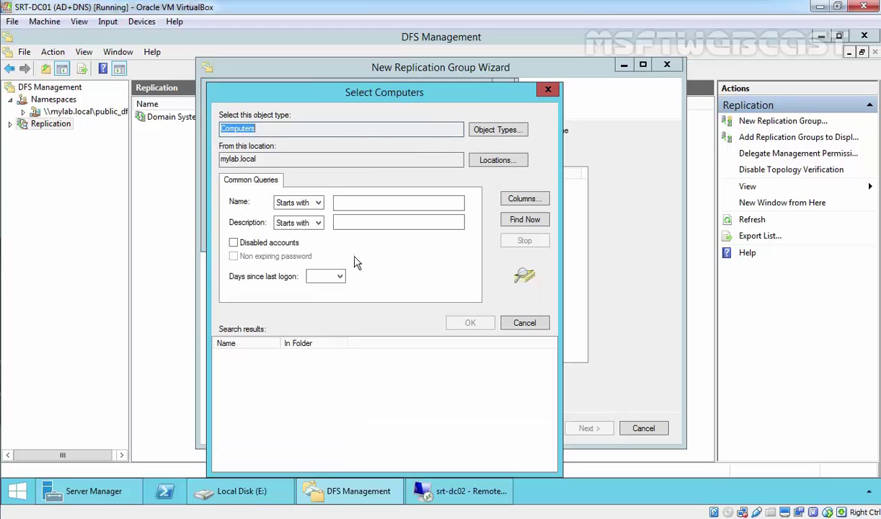
pyautogui.click(524, 220)
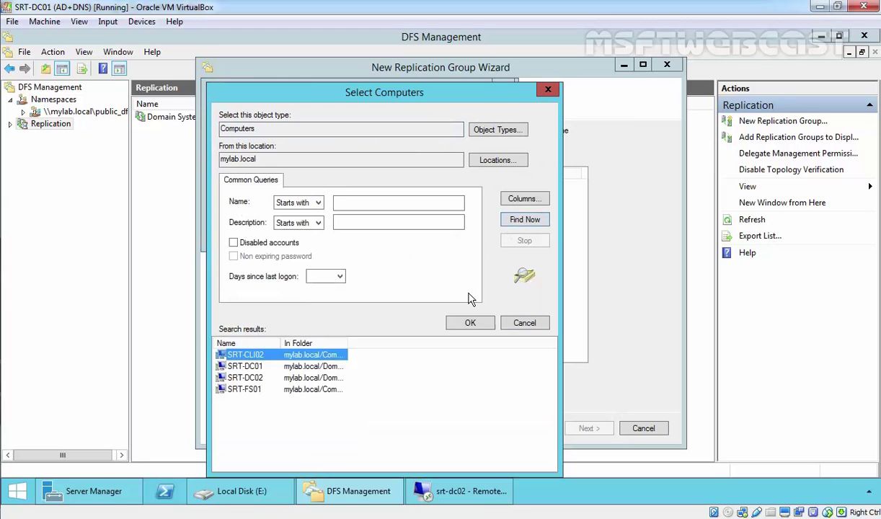
pyautogui.click(247, 366)
pyautogui.keyDown('ctrl'); pyautogui.click(258, 379); pyautogui.keyUp('ctrl')
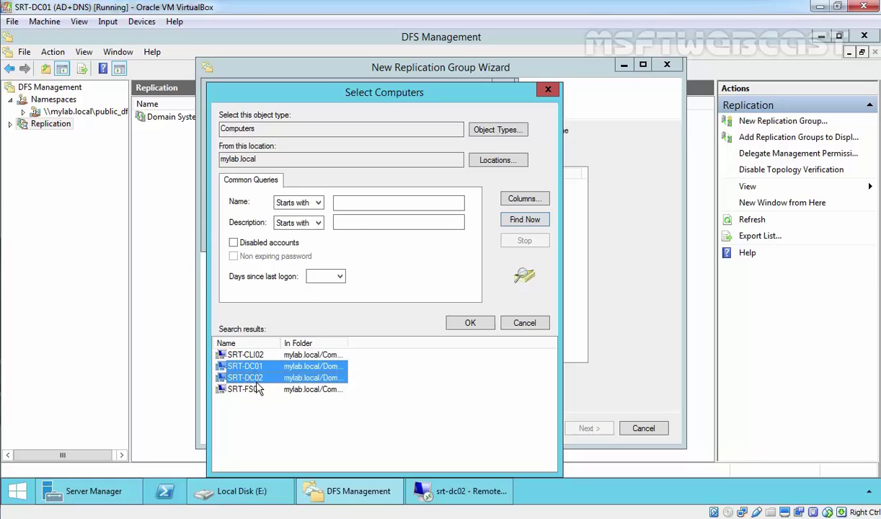
pyautogui.click(459, 326)
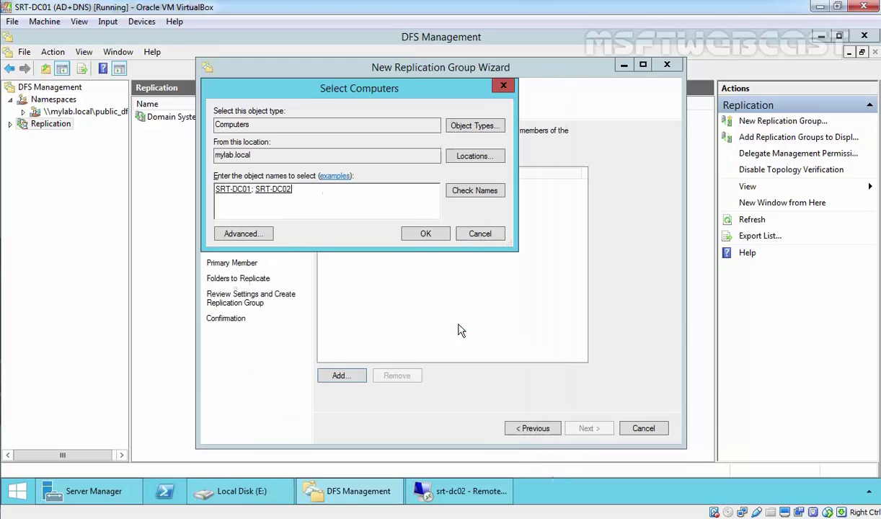
pyautogui.click(426, 236)
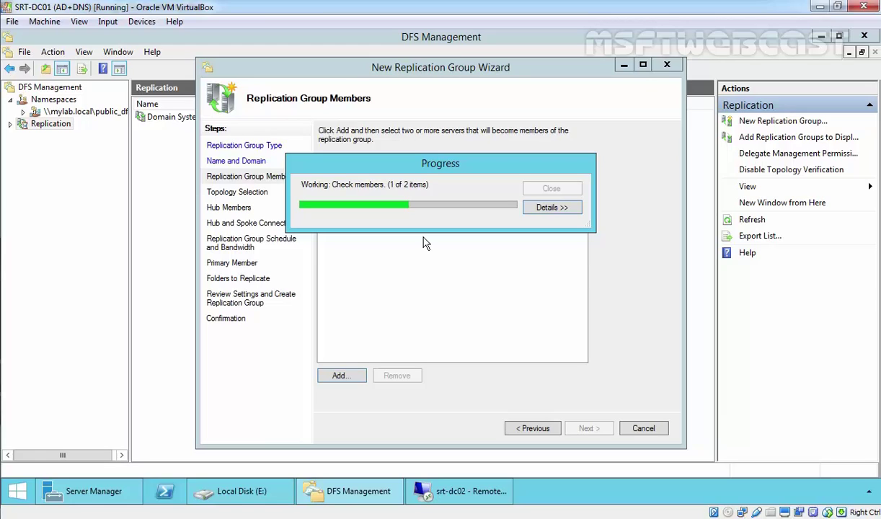
pyautogui.click(552, 207)
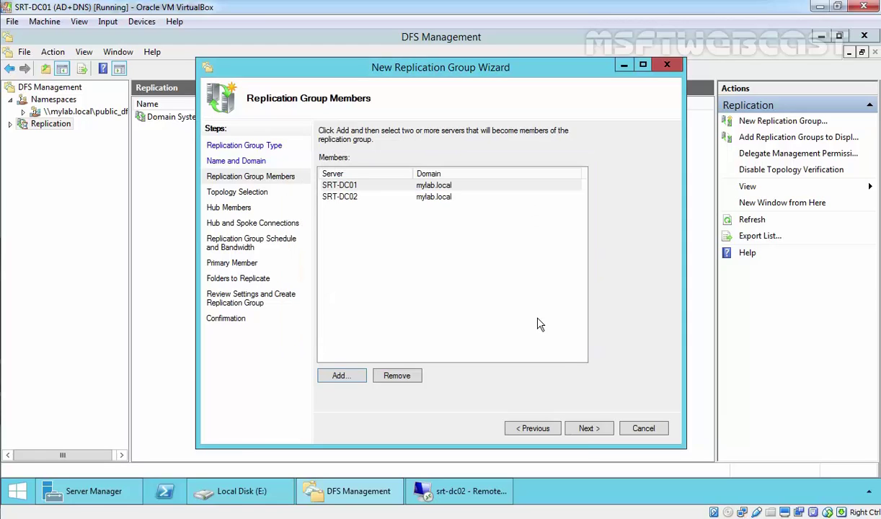
pyautogui.click(588, 428)
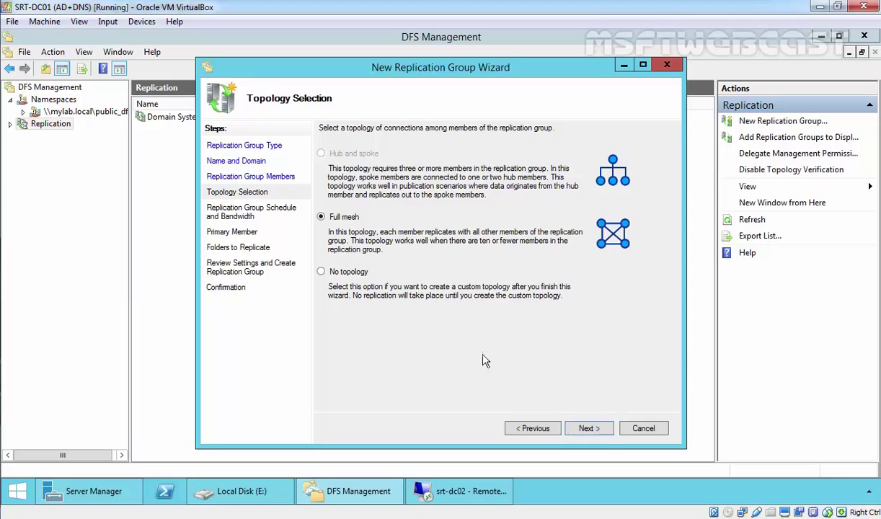
# Step: Keep full mesh topology and continuous full-bandwidth replication, with SRT-DC01 as primary member
pyautogui.click(588, 430)
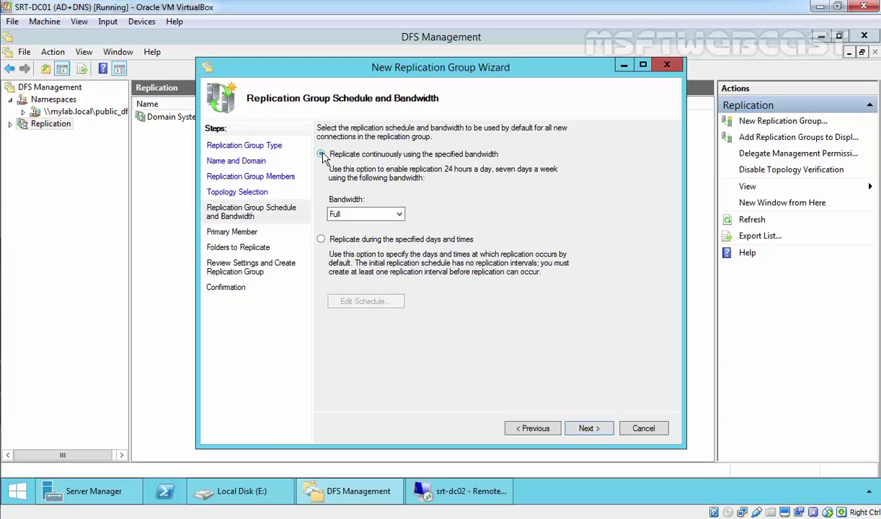
pyautogui.click(588, 429)
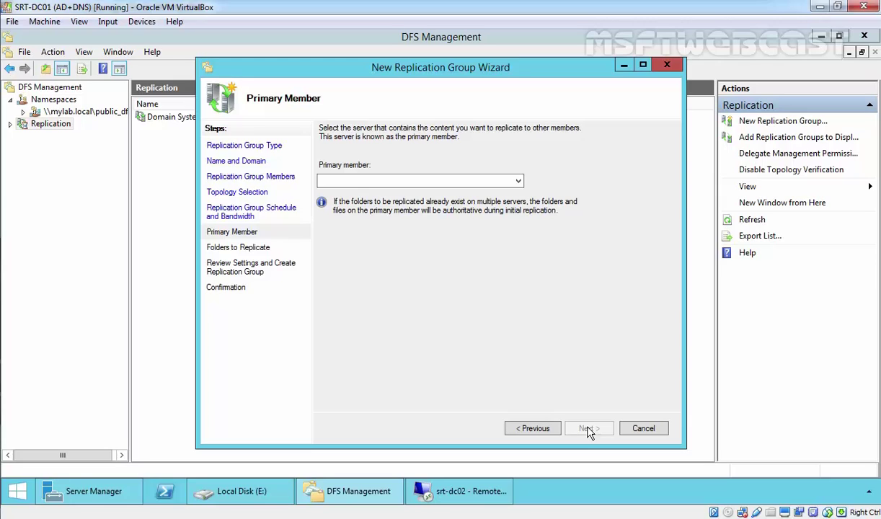
pyautogui.click(496, 182)
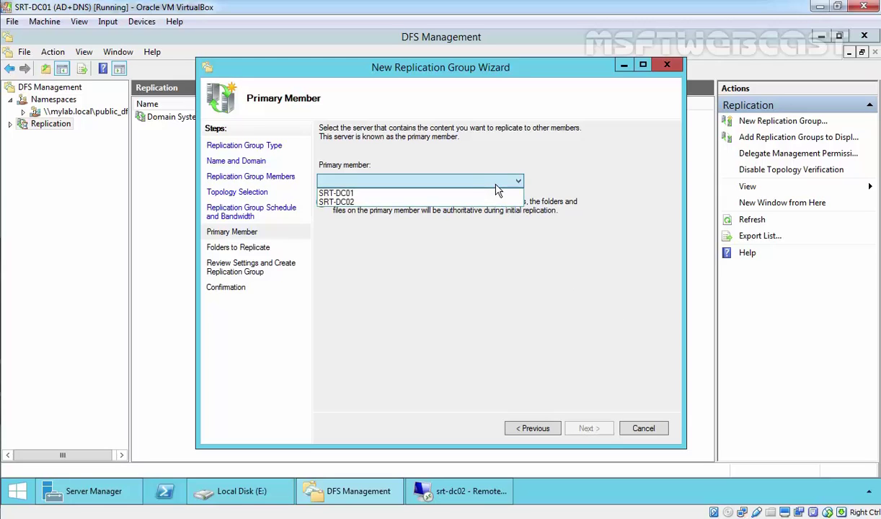
pyautogui.click(460, 194)
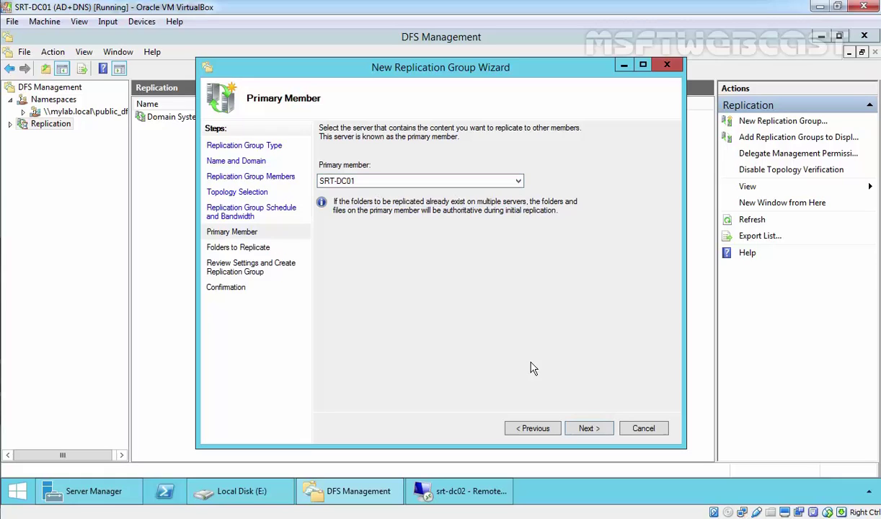
pyautogui.click(585, 430)
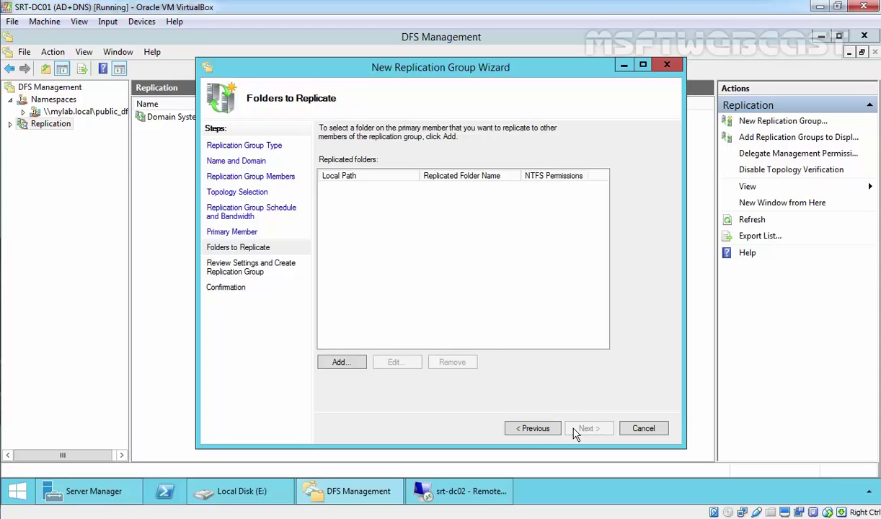
# Step: Create F:\repl1 on SRT-DC01 and add it as the replicated folder repl1
pyautogui.click(342, 363)
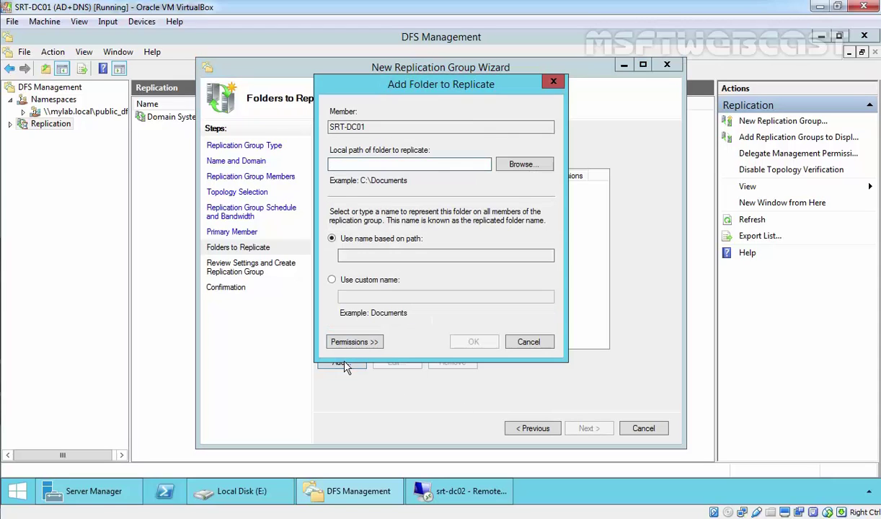
pyautogui.click(525, 163)
pyautogui.click(372, 253)
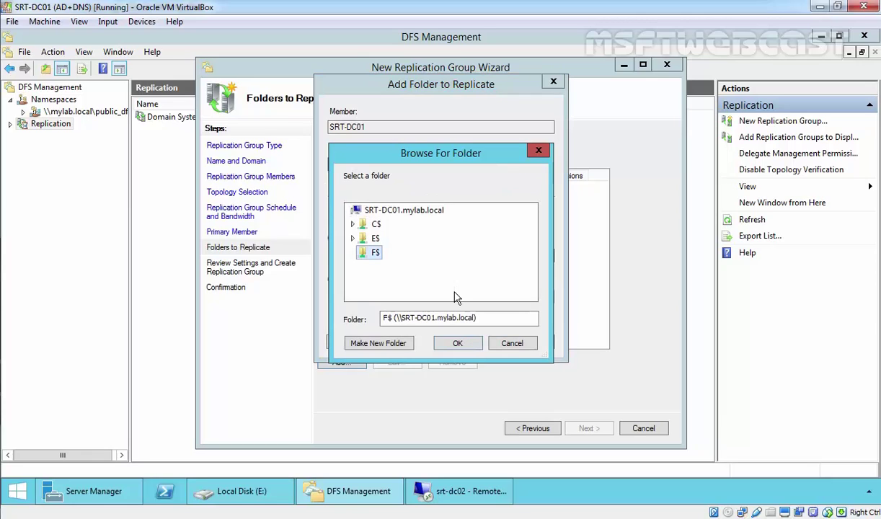
pyautogui.click(374, 344)
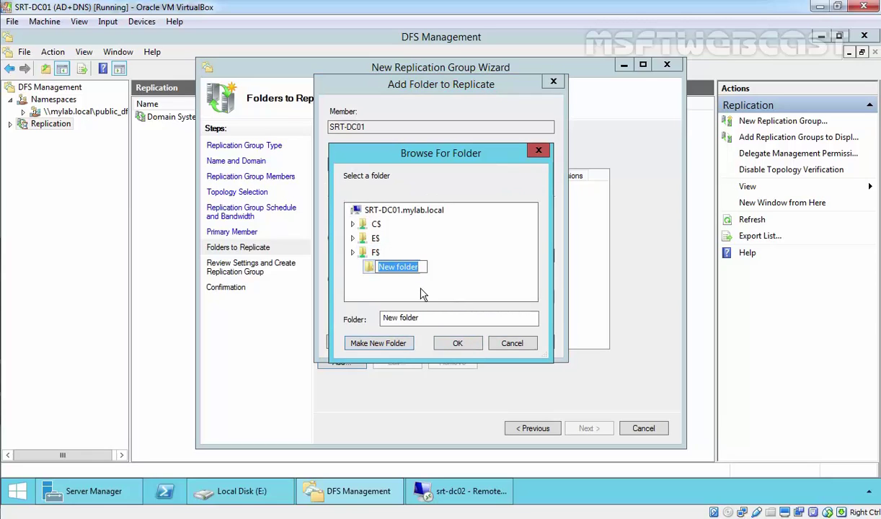
pyautogui.write('repl1')
pyautogui.press('Return')
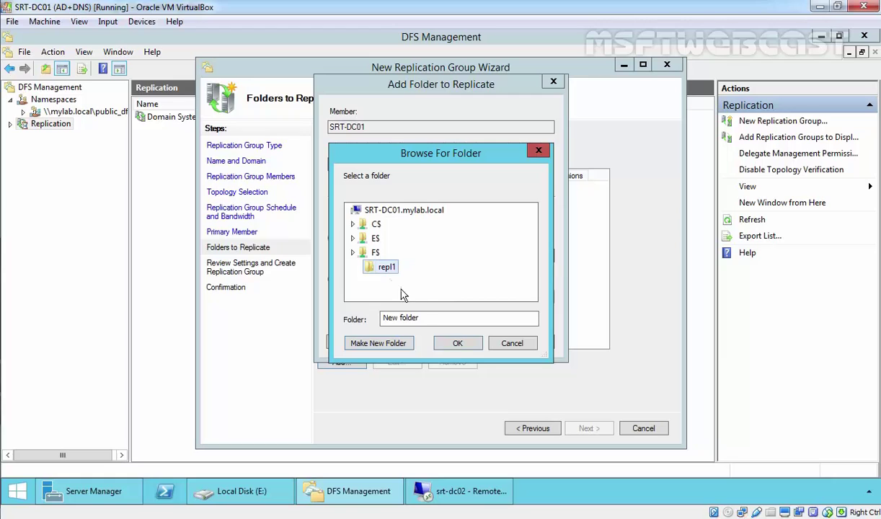
pyautogui.click(458, 345)
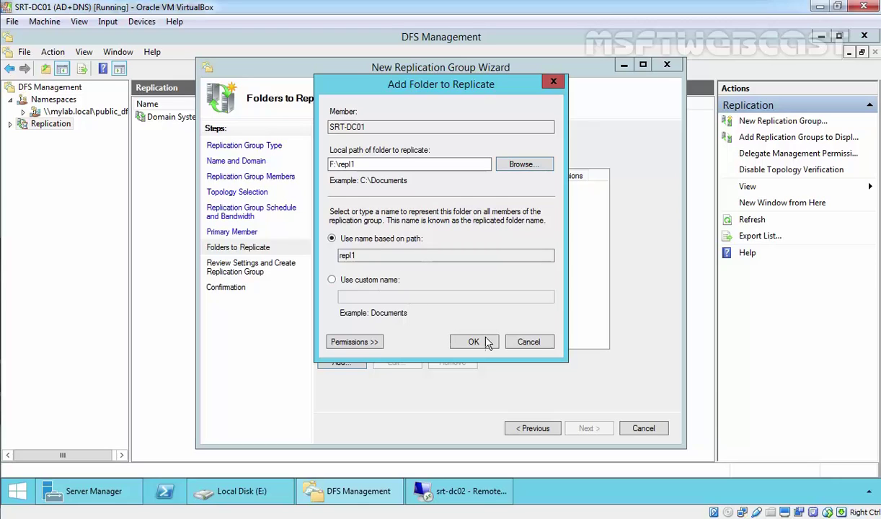
pyautogui.click(454, 333)
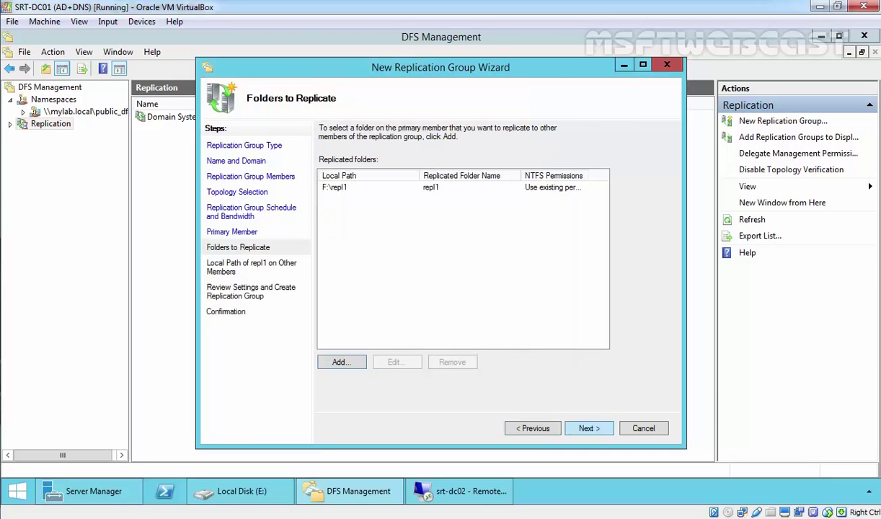
pyautogui.click(589, 429)
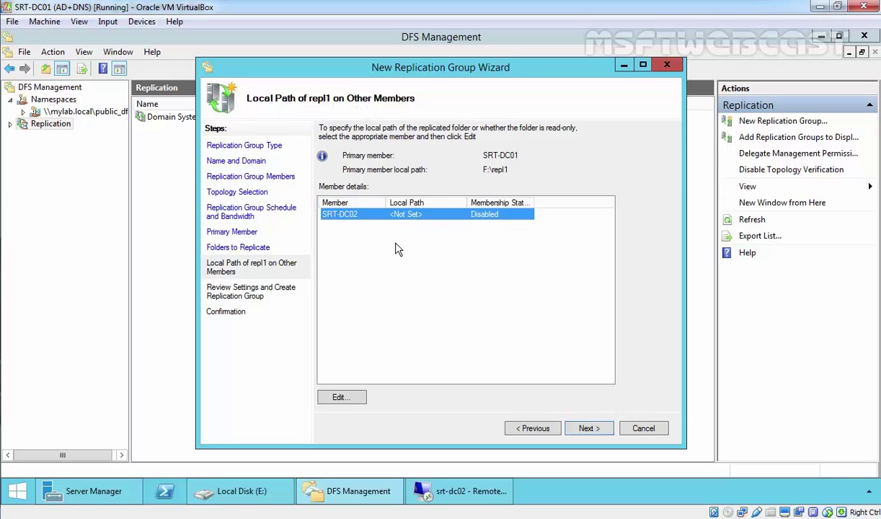
# Step: Enable repl1 on SRT-DC02 using a newly created local folder C:\repl2
pyautogui.click(340, 398)
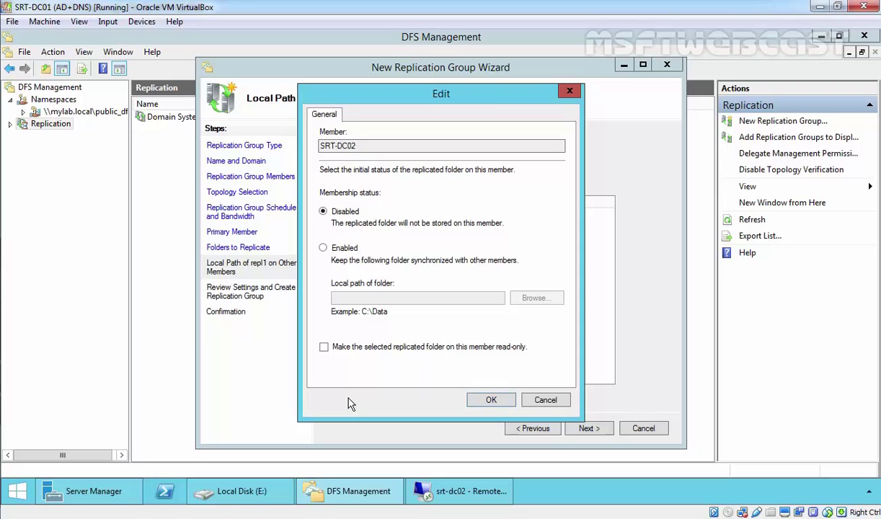
pyautogui.click(336, 248)
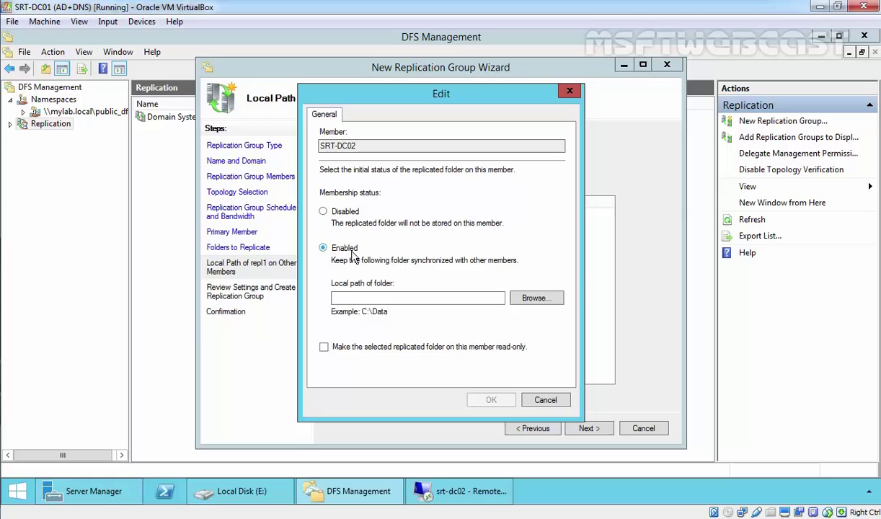
pyautogui.click(535, 299)
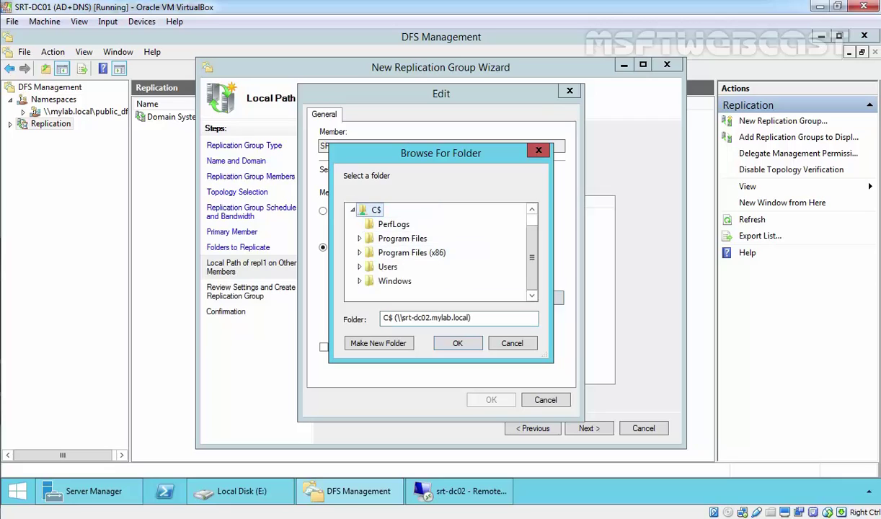
pyautogui.click(388, 347)
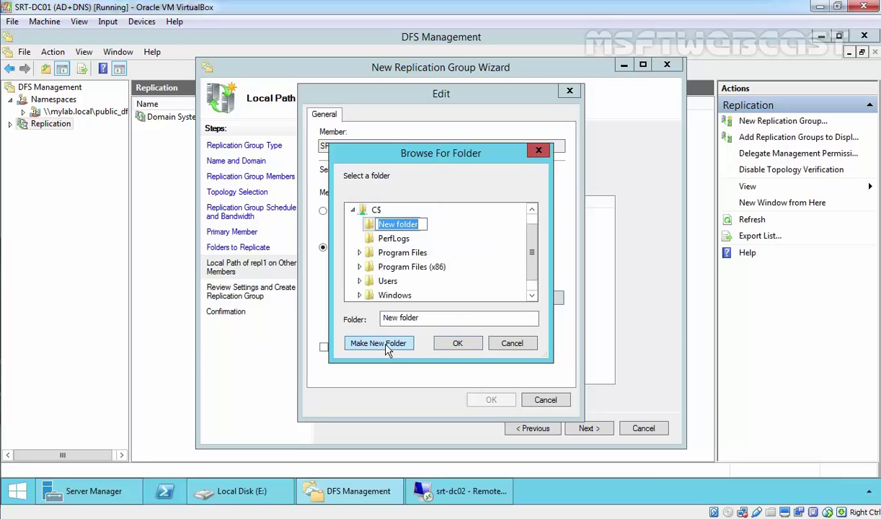
pyautogui.write('repl1')
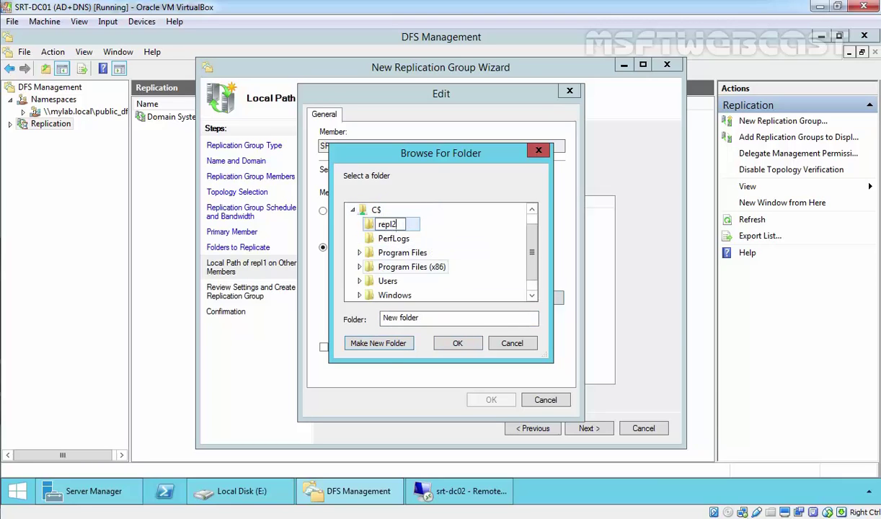
pyautogui.press('Return')
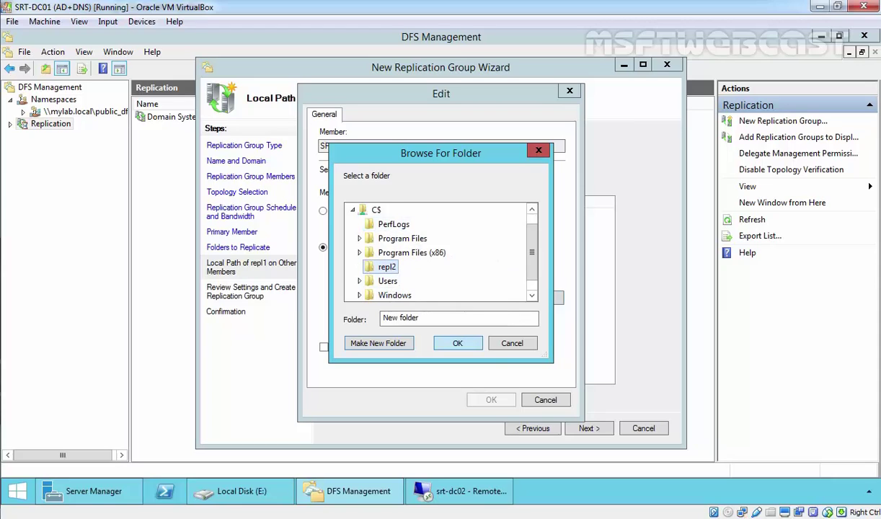
pyautogui.click(457, 343)
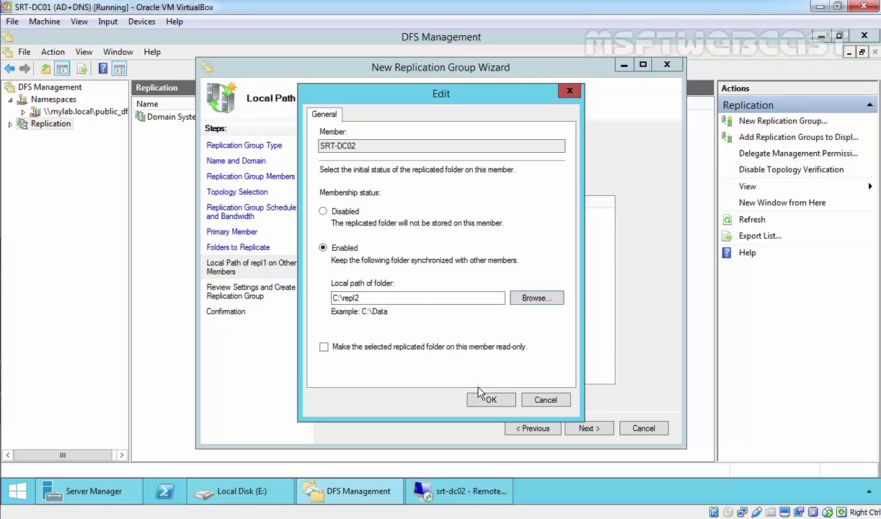
pyautogui.moveTo(359, 146); pyautogui.dragTo(302, 139)
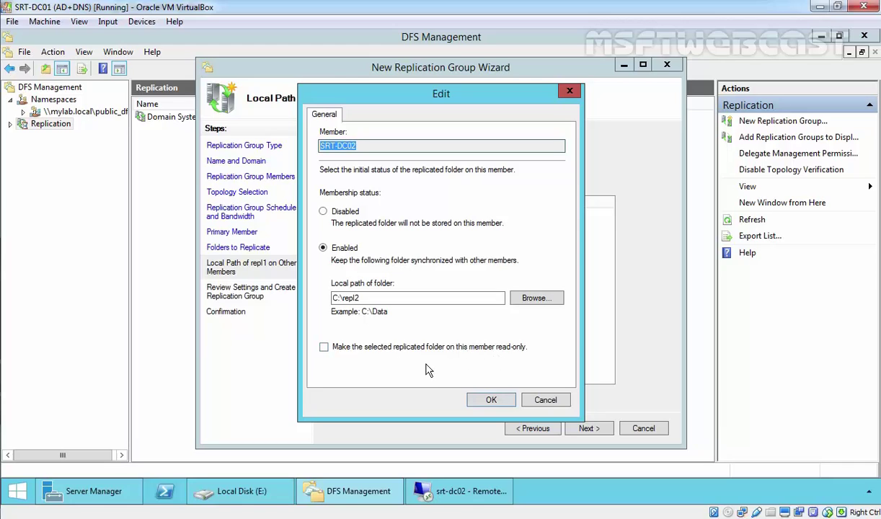
pyautogui.click(489, 399)
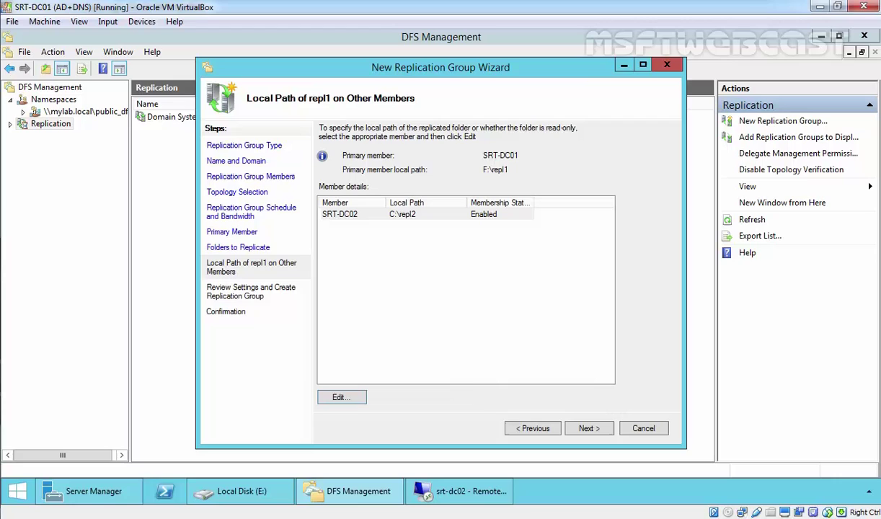
# Step: Review the settings, create mylab_repl_group, and close the wizard after all tasks succeed
pyautogui.click(570, 427)
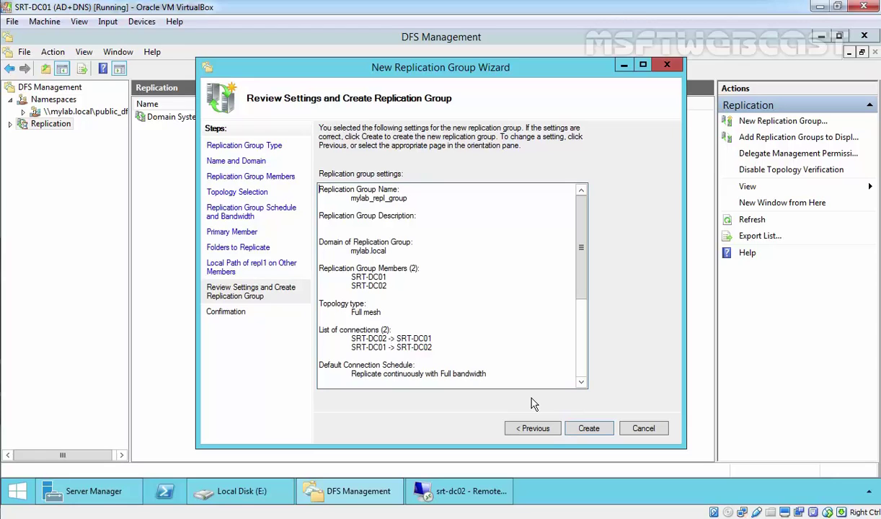
pyautogui.click(588, 429)
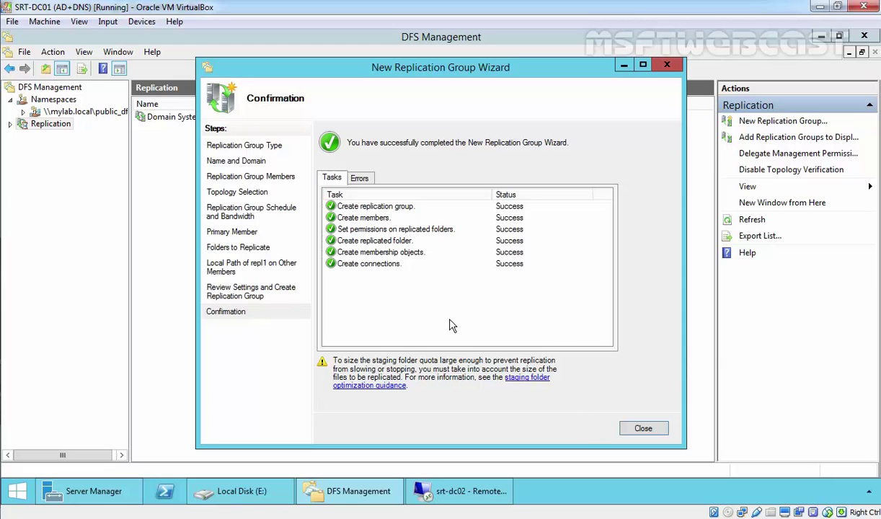
pyautogui.click(647, 429)
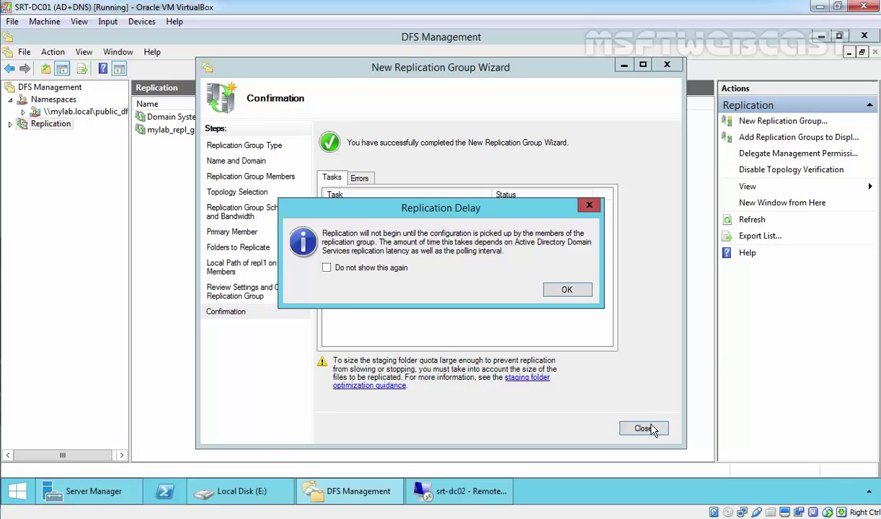
# Step: Dismiss the replication delay notice and display mylab_repl_group's memberships for SRT-DC01 and SRT-DC02
pyautogui.click(554, 288)
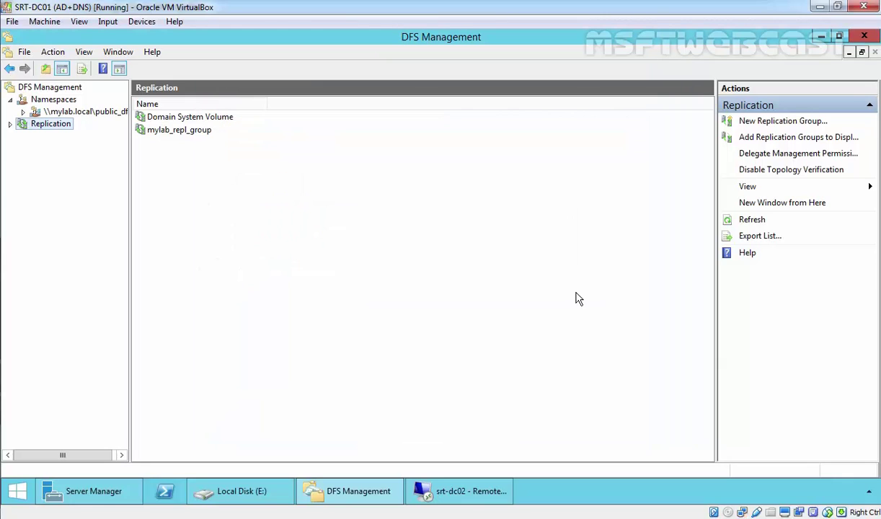
pyautogui.click(10, 124)
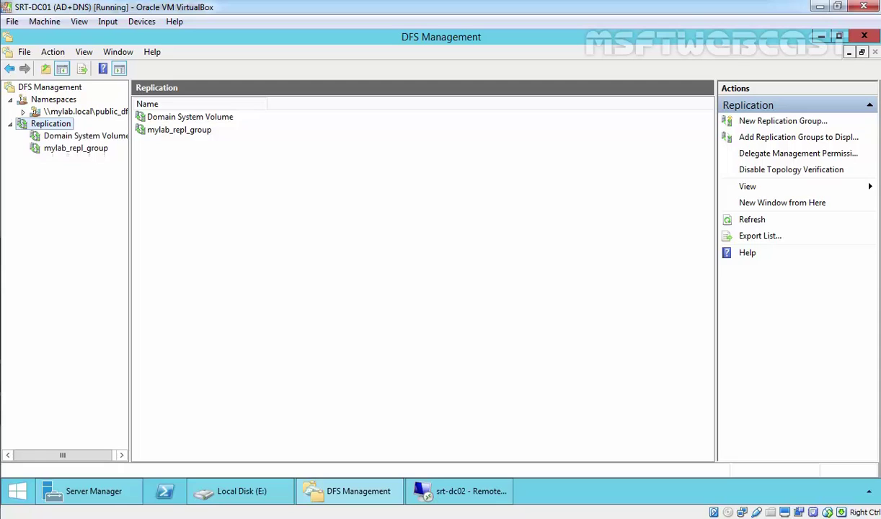
pyautogui.click(75, 149)
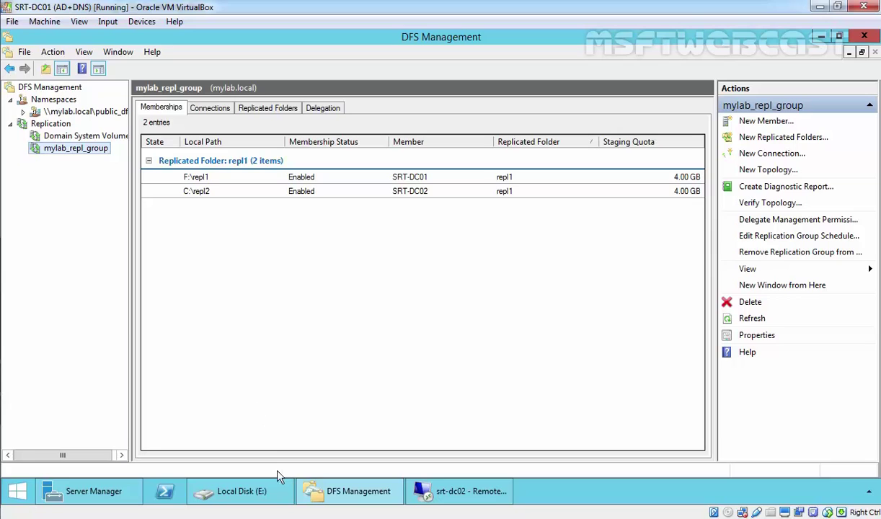
# Step: Browse to F:\repl1 and create a new folder named DATA1
pyautogui.click(263, 498)
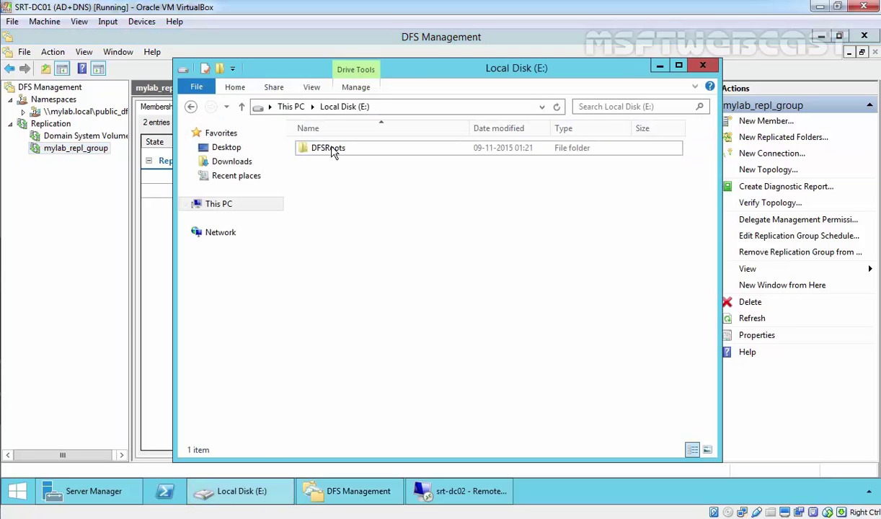
pyautogui.click(230, 205)
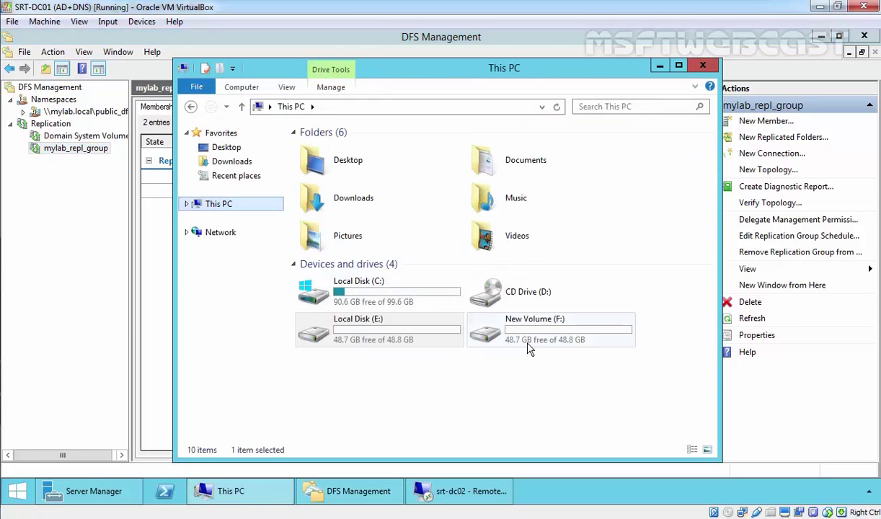
pyautogui.doubleClick(511, 322)
pyautogui.doubleClick(314, 147)
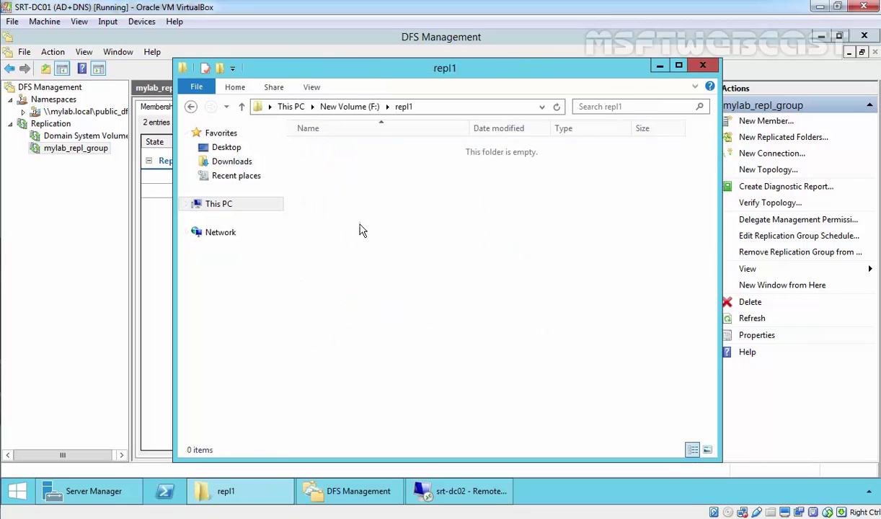
pyautogui.rightClick(347, 181)
pyautogui.moveTo(399, 334)
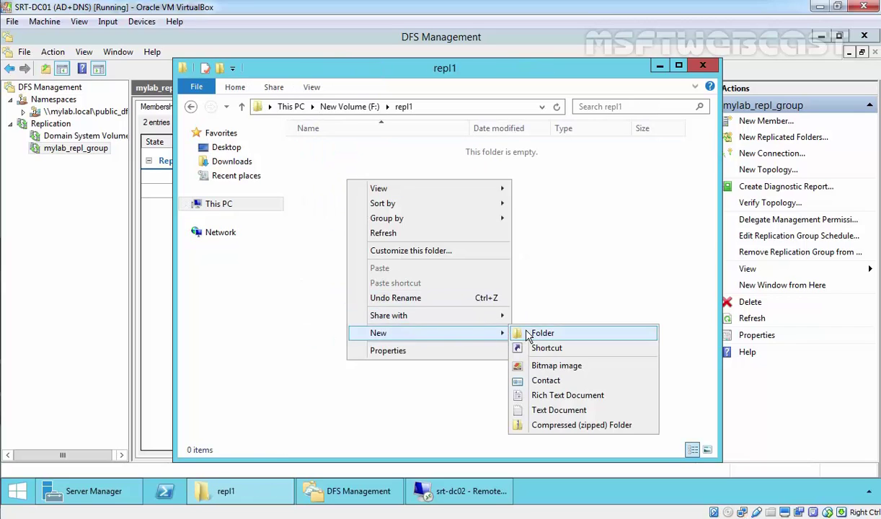
pyautogui.click(528, 336)
pyautogui.write('DATA')
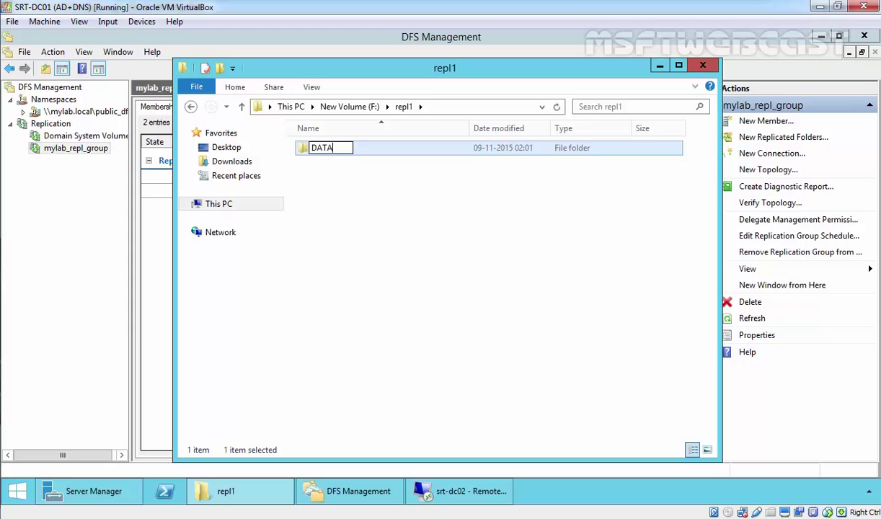
pyautogui.write('1')
pyautogui.press('Return')
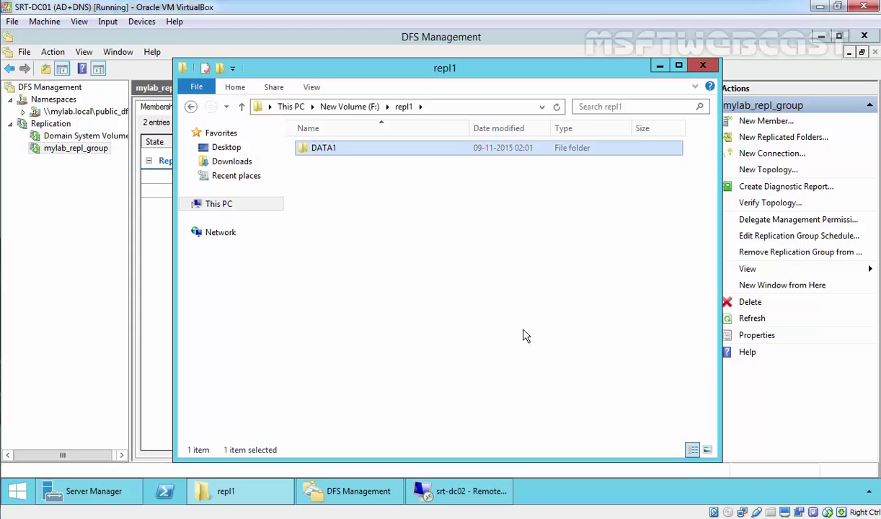
pyautogui.click(389, 209)
# Step: Create a Sample_File text document in repl1 containing "This is a sample file...." and save it
pyautogui.rightClick(382, 202)
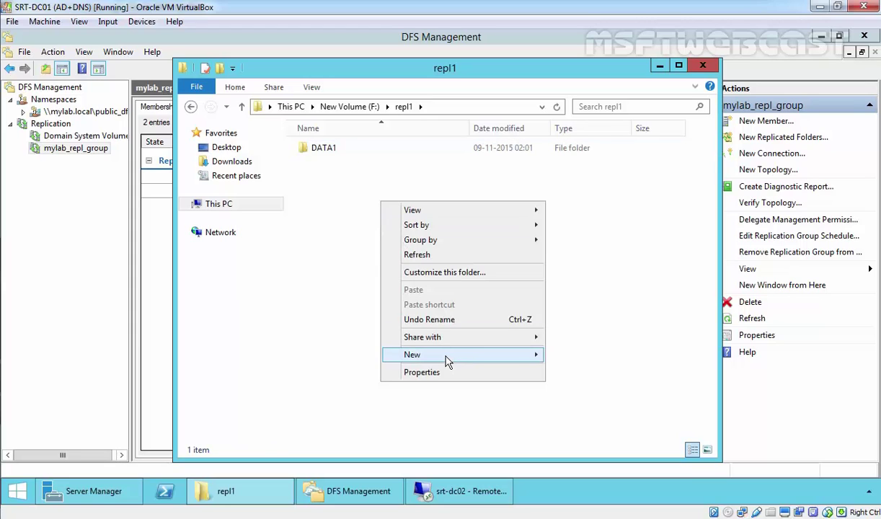
pyautogui.moveTo(447, 355)
pyautogui.click(581, 432)
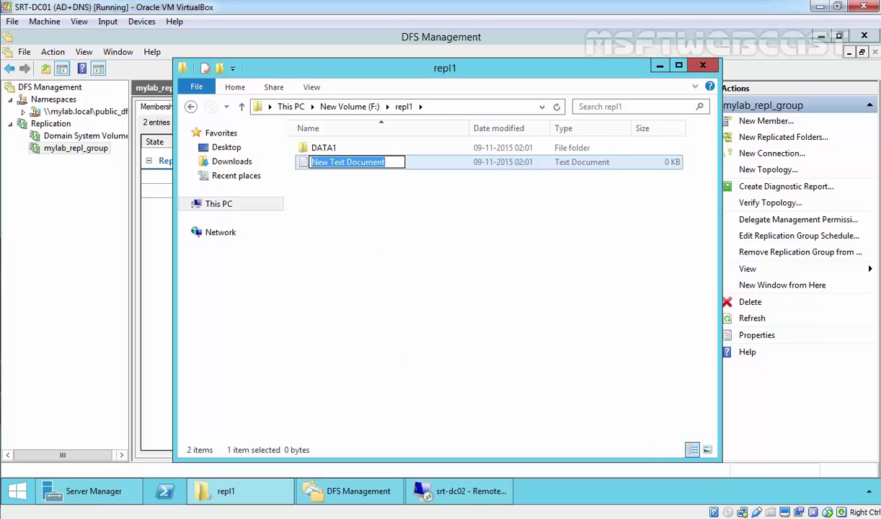
pyautogui.write('Samplew')
pyautogui.press('BackSpace')
pyautogui.write('_File')
pyautogui.press('Return')
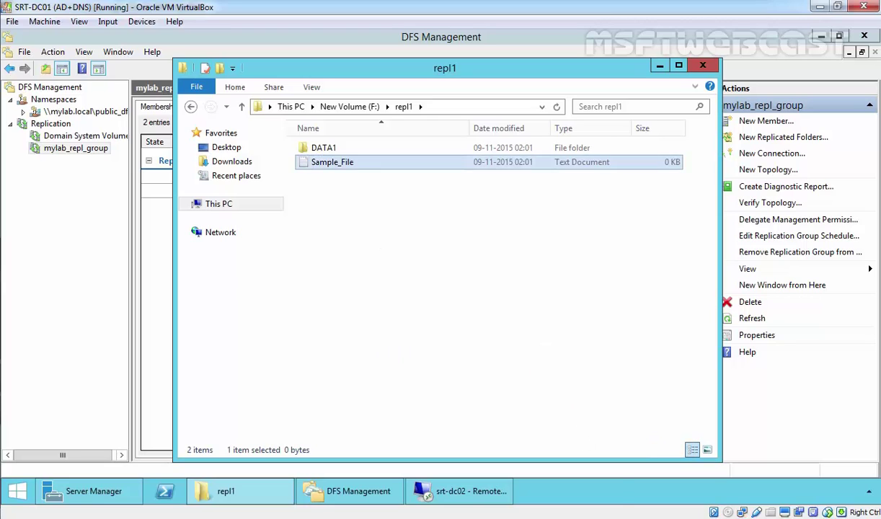
pyautogui.press('Return')
pyautogui.write('This is a sample file....')
pyautogui.click(677, 71)
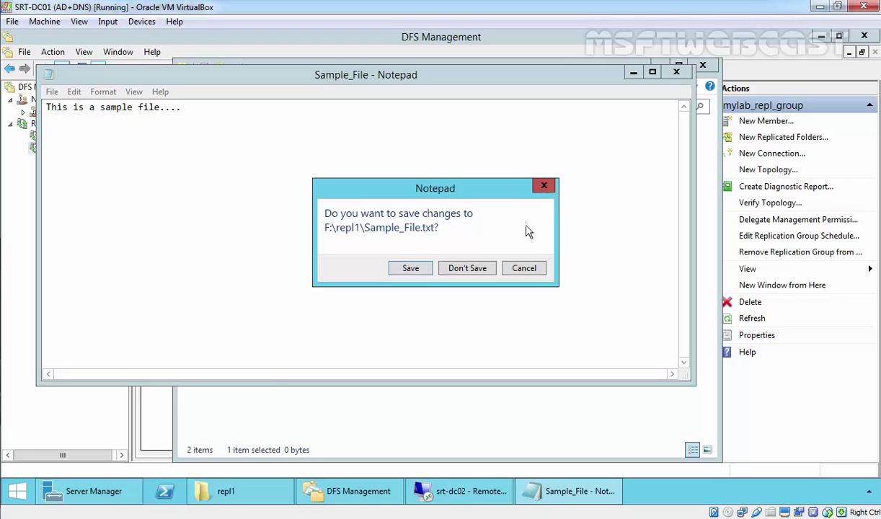
pyautogui.click(390, 254)
# Step: Recheck that repl1 holds DATA1 and Sample_File, then close File Explorer
pyautogui.click(339, 107)
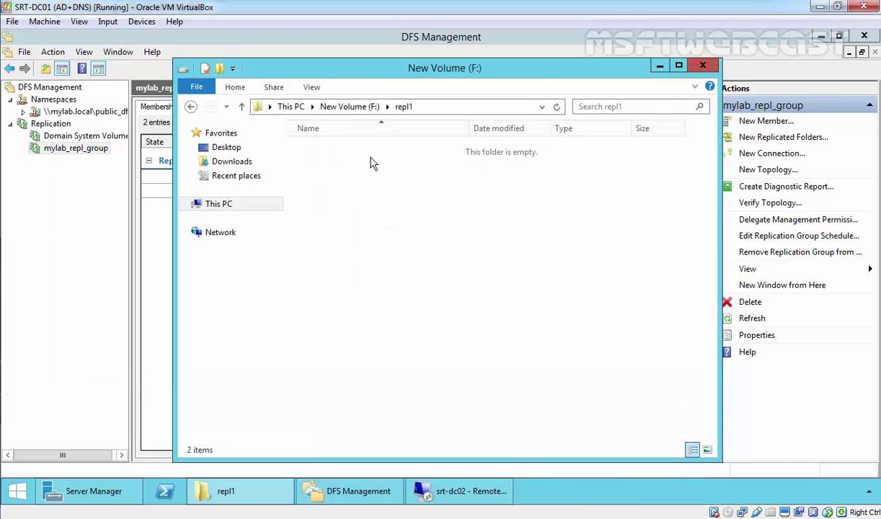
pyautogui.doubleClick(326, 157)
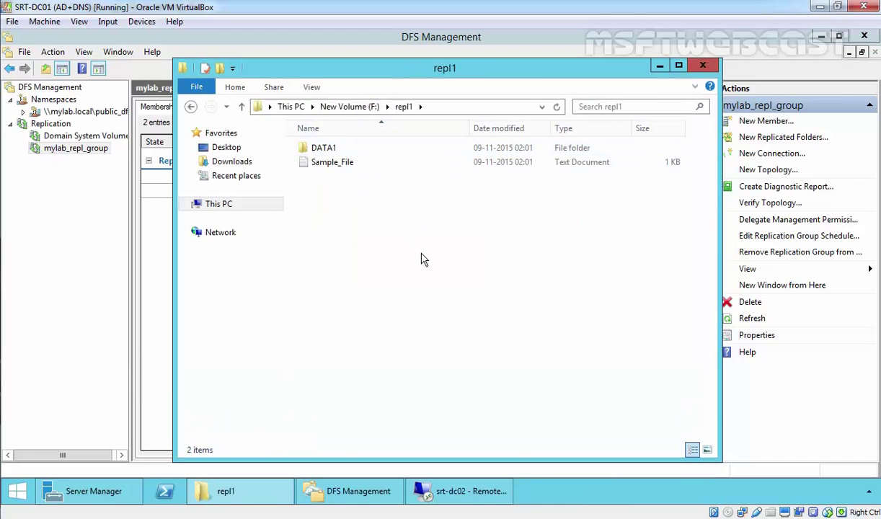
pyautogui.moveTo(423, 258); pyautogui.dragTo(321, 147)
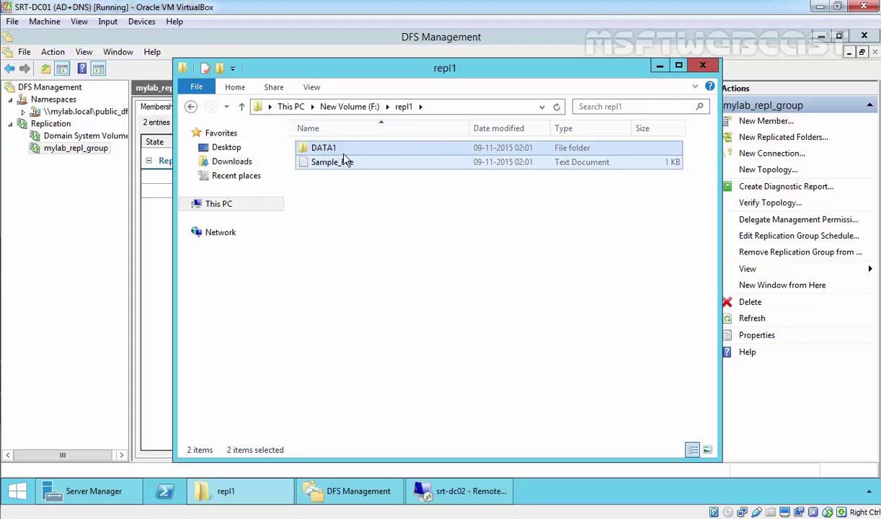
pyautogui.click(355, 107)
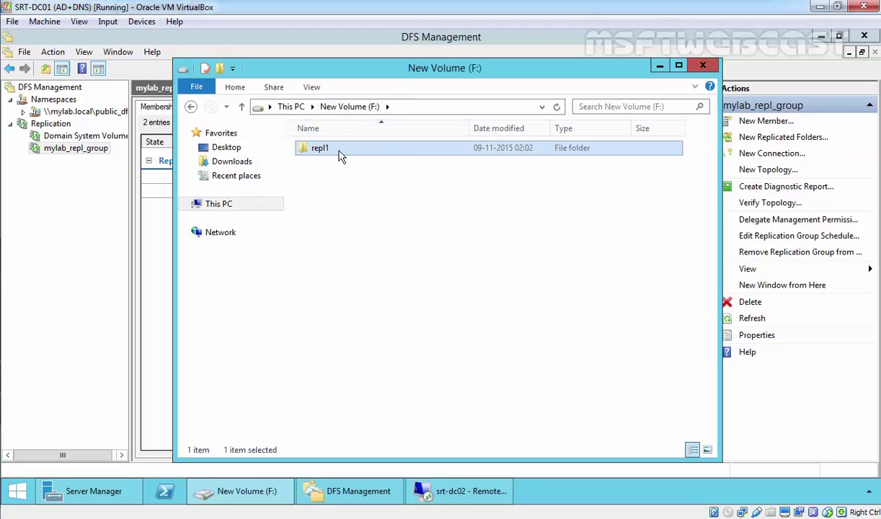
pyautogui.hotkey('alt', 'F4')
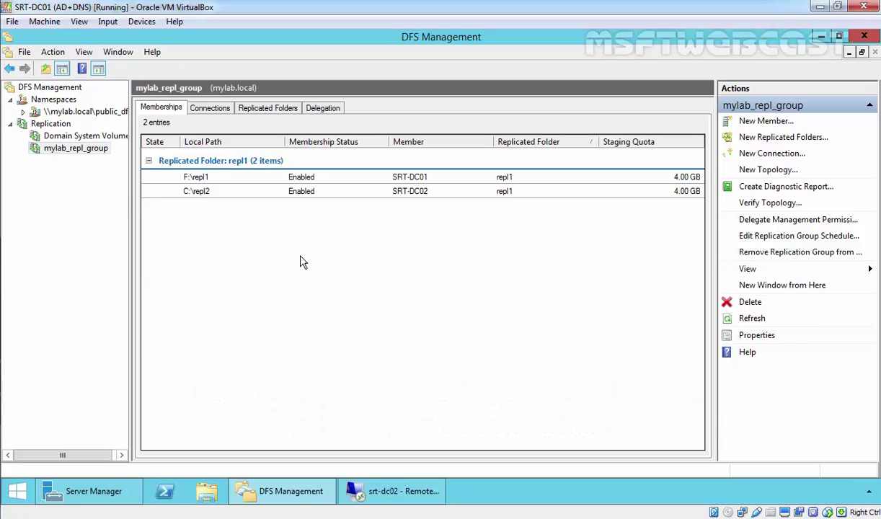
# Step: View mylab_repl_group's SRT-DC01↔SRT-DC02 connections, then switch to the srt-dc02 remote session
pyautogui.click(206, 110)
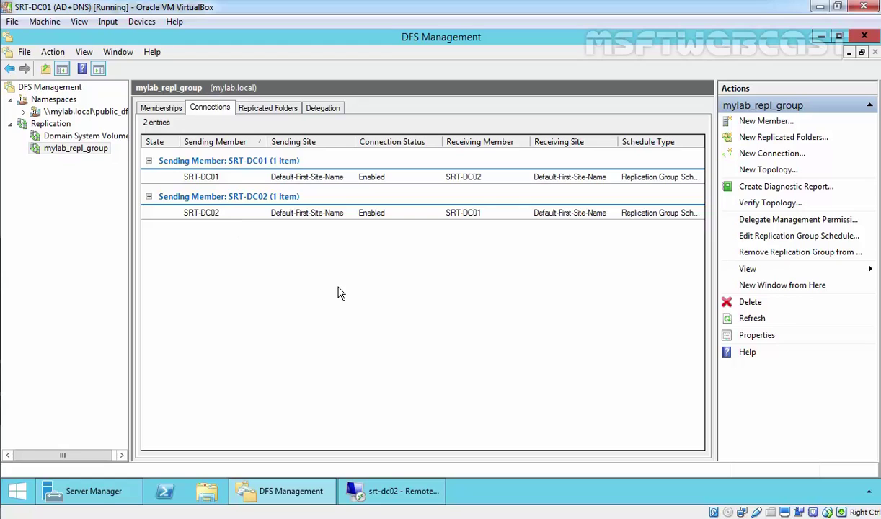
pyautogui.click(396, 491)
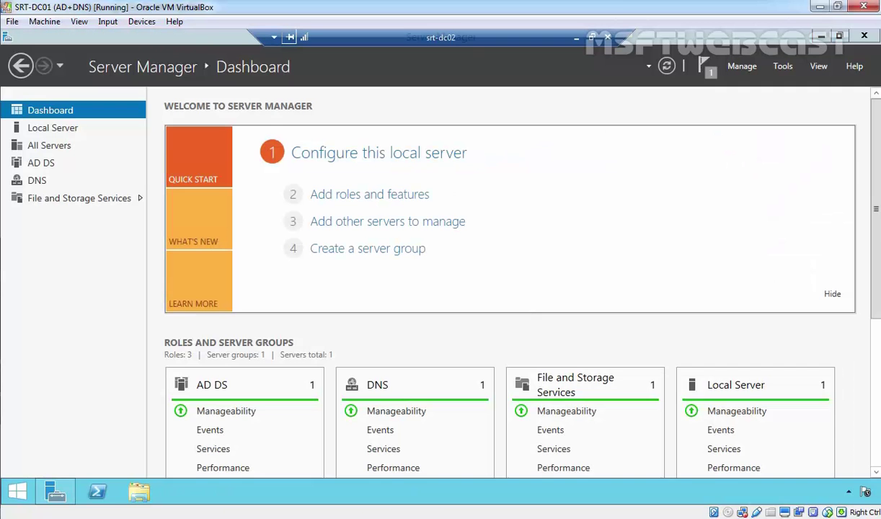
# Step: Browse to C:\repl2 on SRT-DC02 and confirm DATA1 and Sample_File have replicated
pyautogui.click(139, 492)
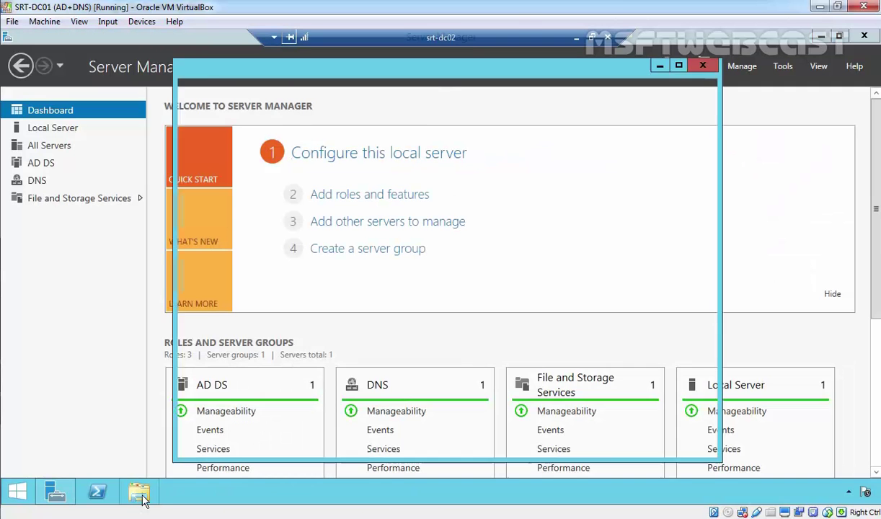
pyautogui.doubleClick(369, 290)
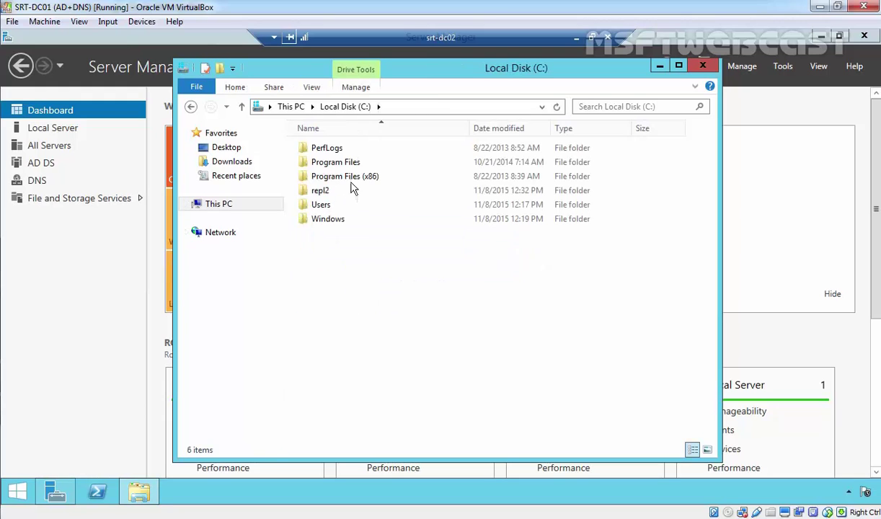
pyautogui.click(310, 192)
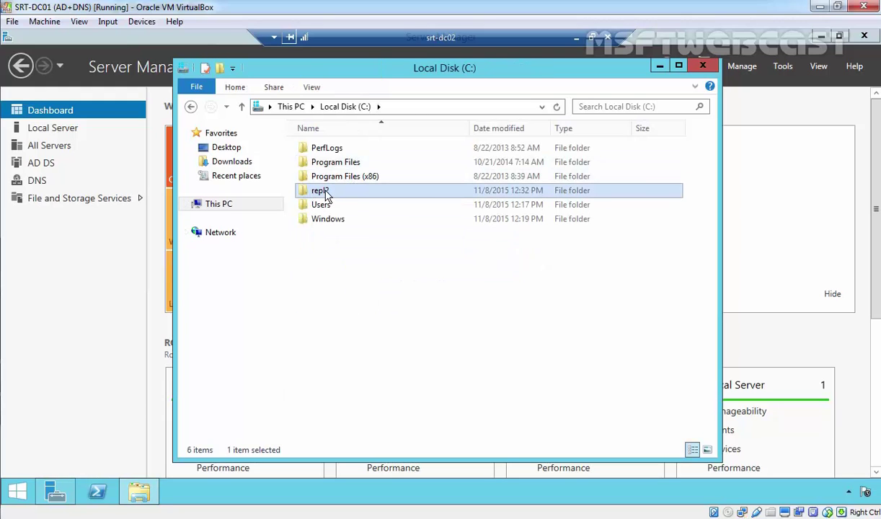
pyautogui.doubleClick(321, 191)
pyautogui.hotkey('ctrl', 'a')
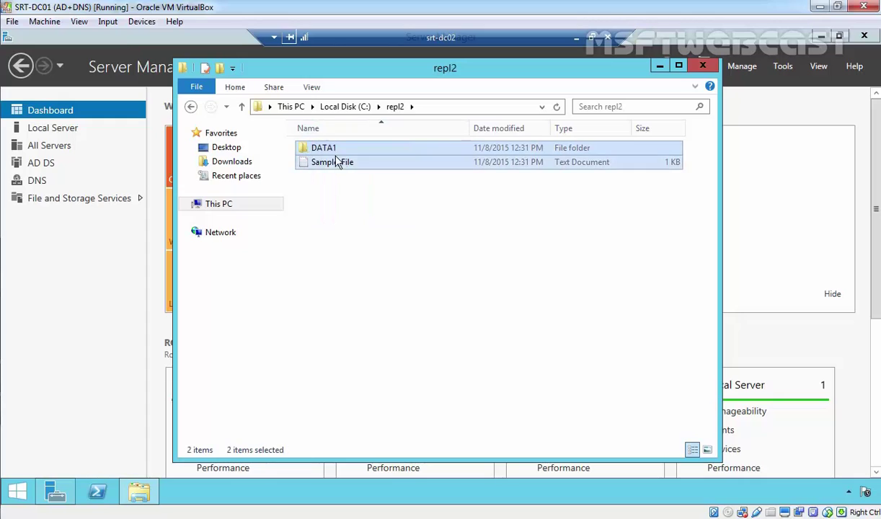
pyautogui.click(352, 212)
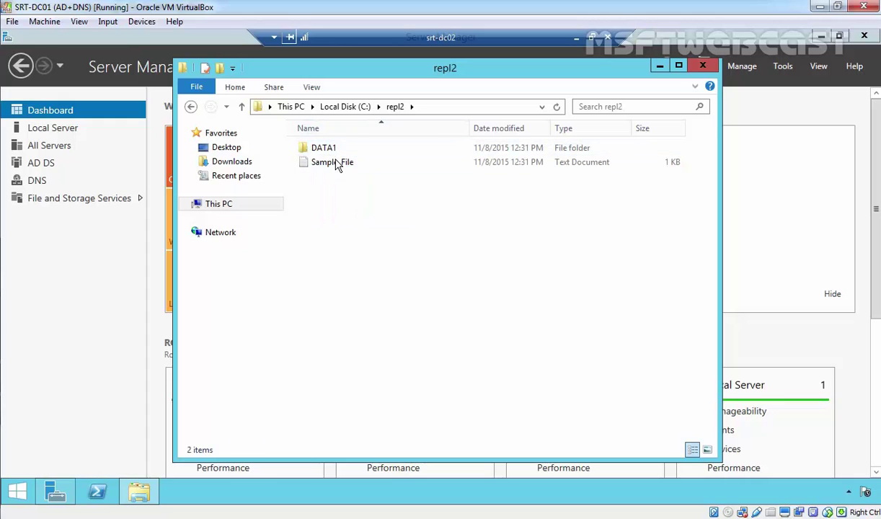
# Step: Add the line "Second line added from srt-dc02" to Sample_File and save it
pyautogui.click(332, 164)
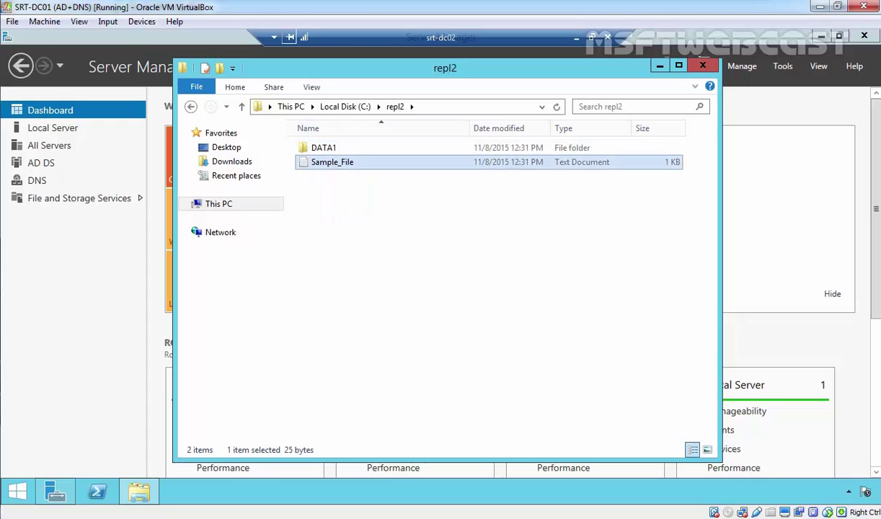
pyautogui.press('Return')
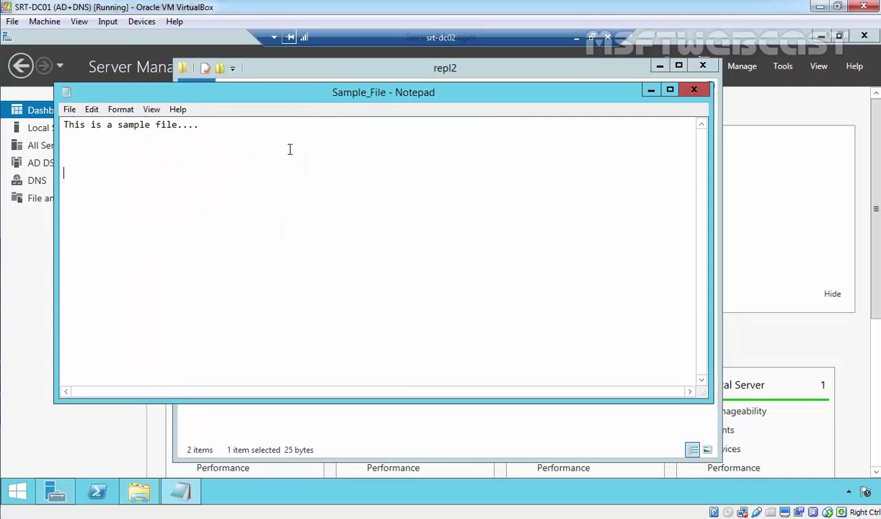
pyautogui.write('Second line added from srt-dc02')
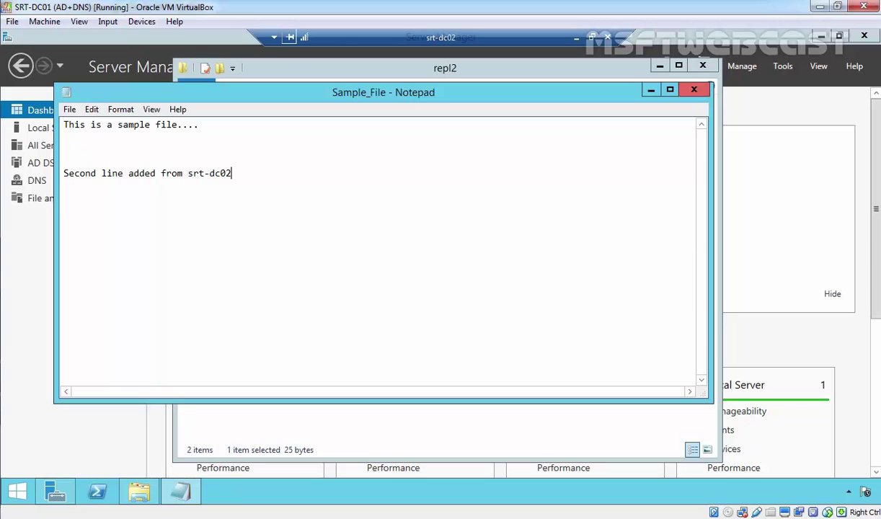
pyautogui.click(694, 90)
pyautogui.click(411, 269)
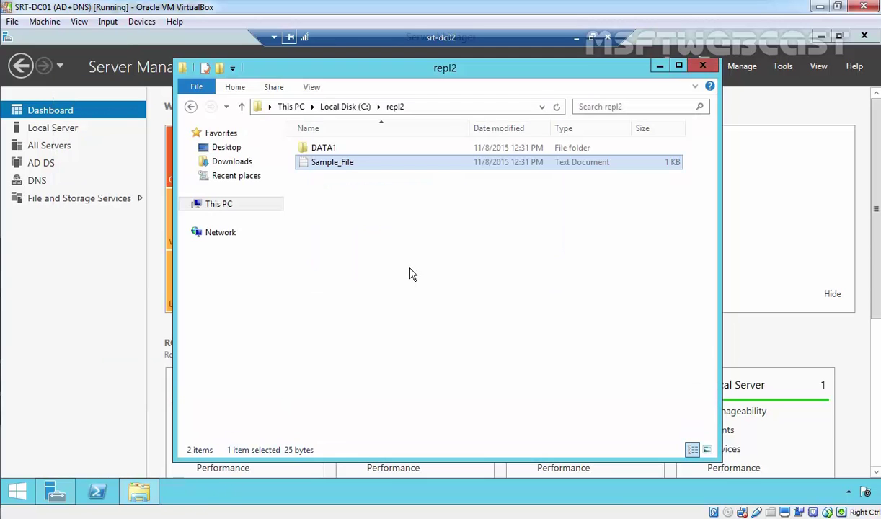
# Step: On SRT-DC01, open F:\repl1\Sample_File and check for the line "Second line added from srt-dc02"
pyautogui.click(578, 38)
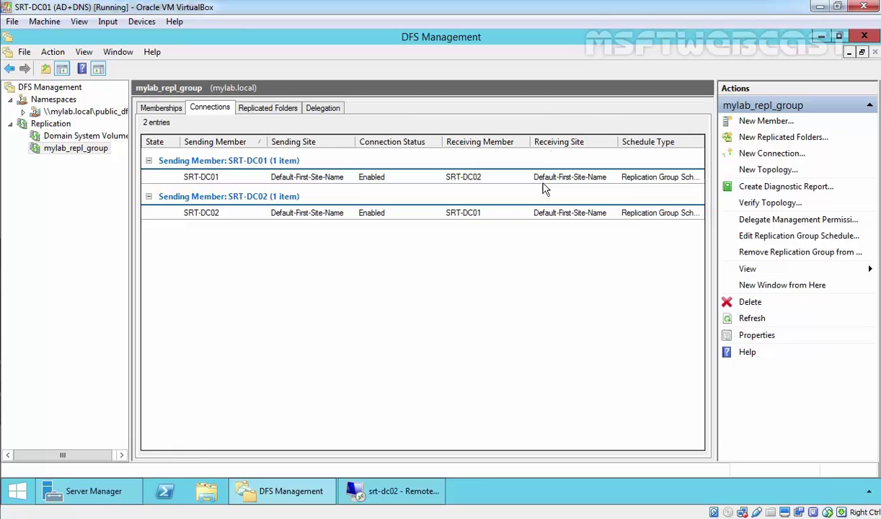
pyautogui.click(207, 493)
pyautogui.doubleClick(505, 321)
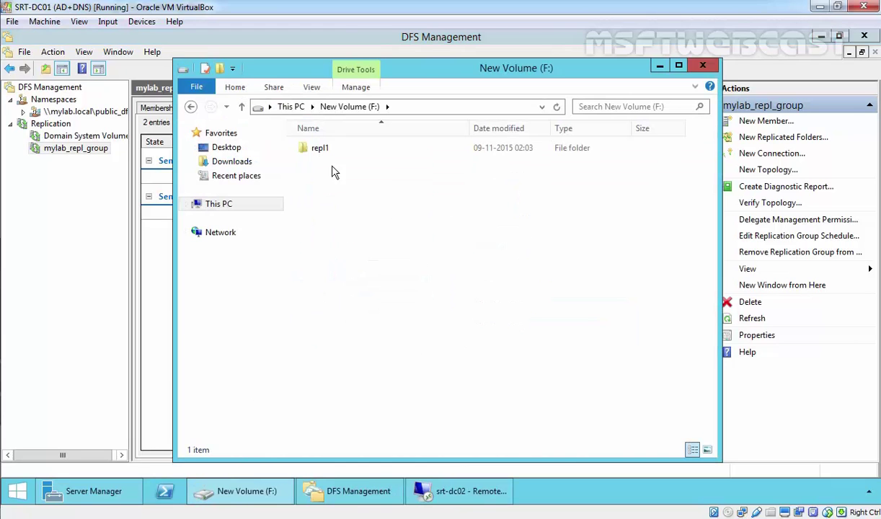
pyautogui.doubleClick(317, 152)
pyautogui.doubleClick(323, 160)
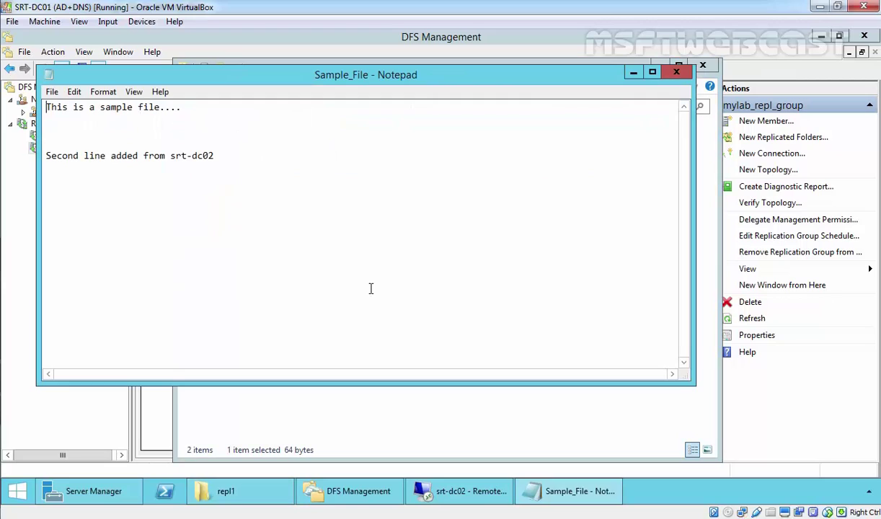
pyautogui.moveTo(213, 155); pyautogui.dragTo(22, 153)
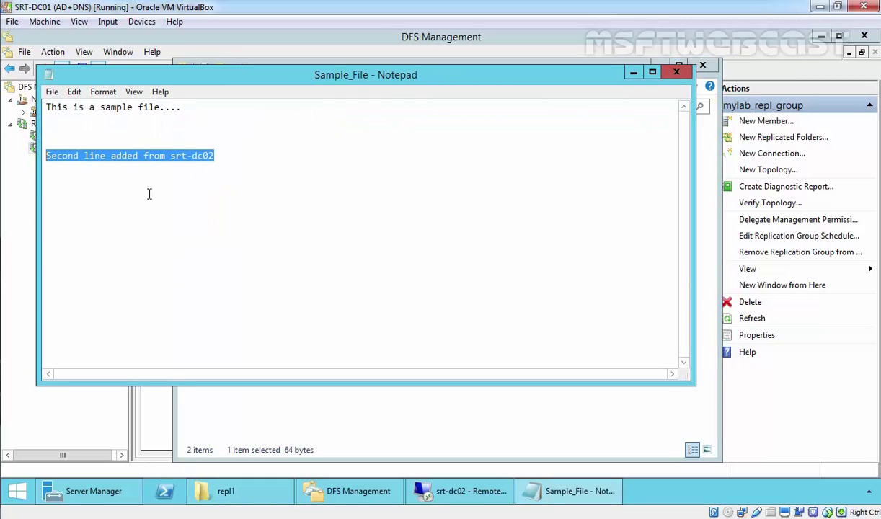
pyautogui.click(211, 215)
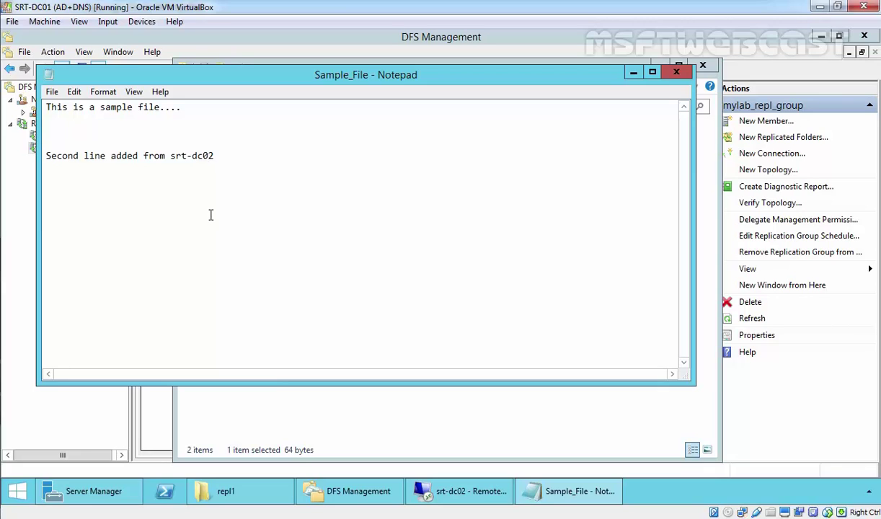